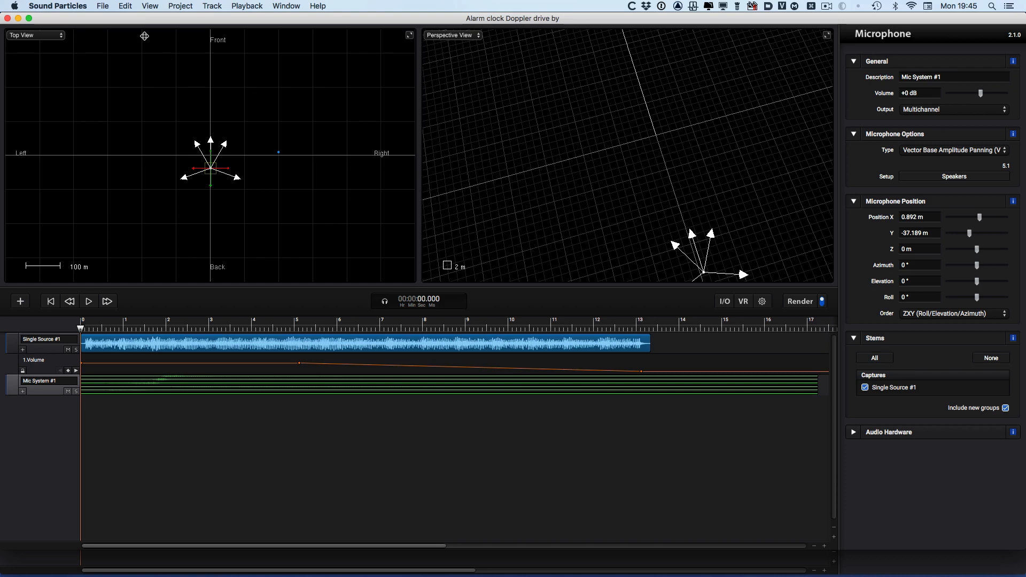
Start a new project and preview the Doppler template with both its original and template audio
left_click(103, 5)
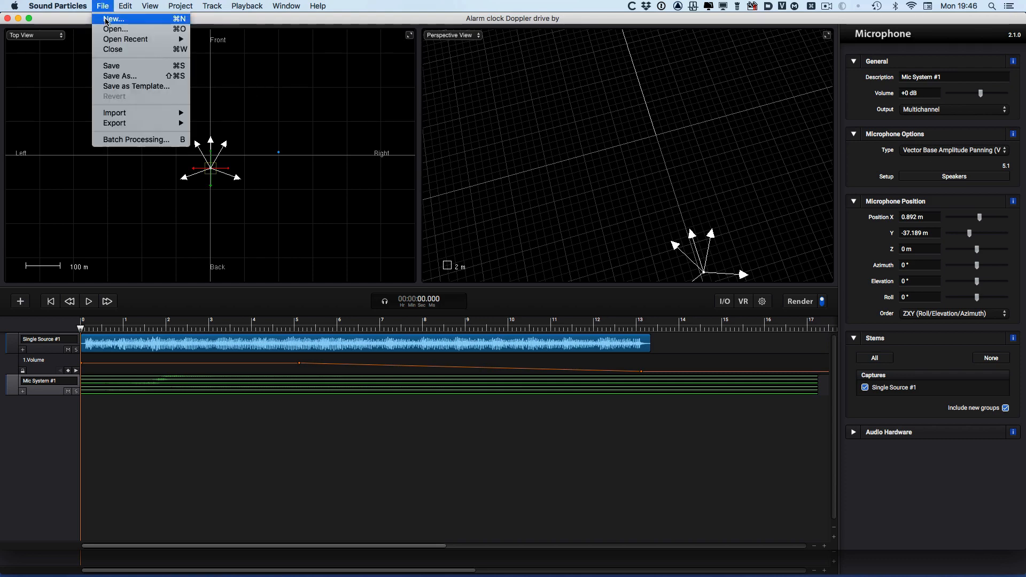
left_click(105, 20)
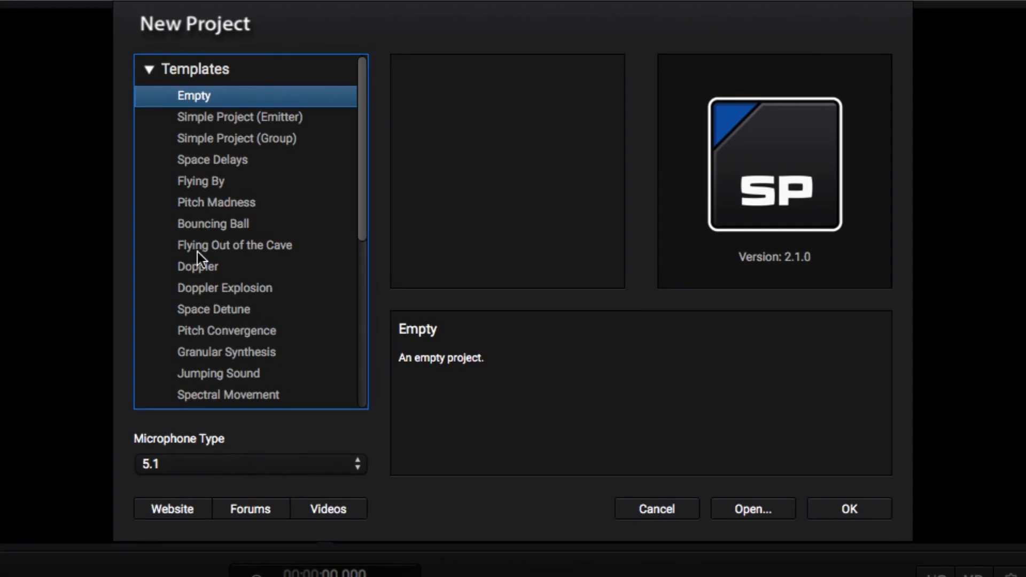
scroll(198, 253, "down", 1)
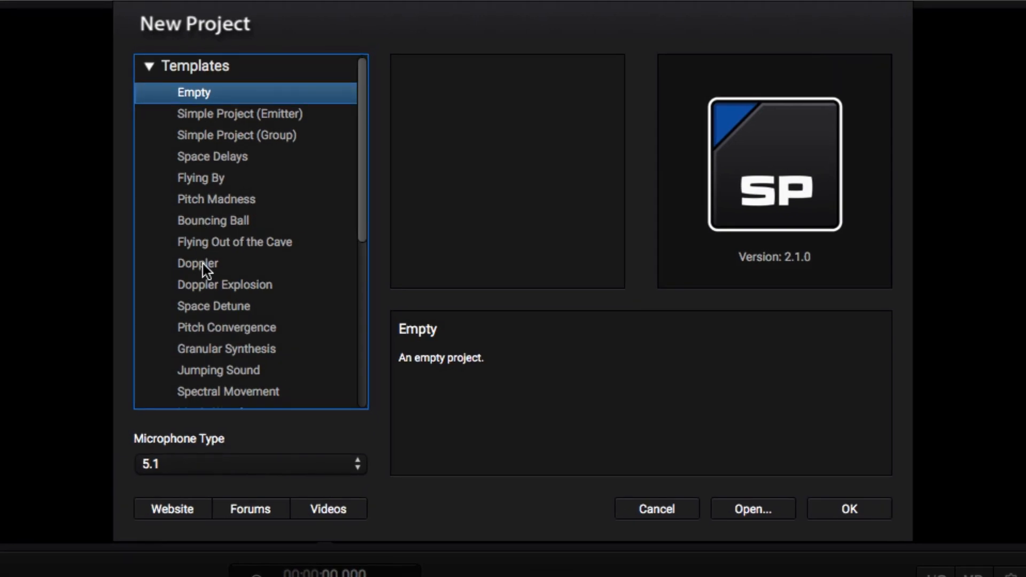
left_click(203, 264)
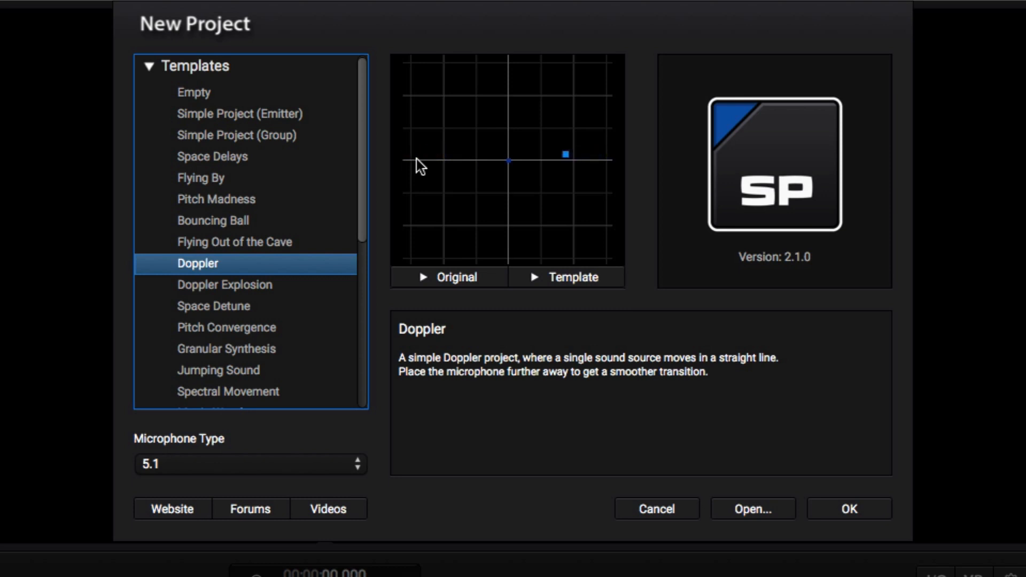
left_click(425, 276)
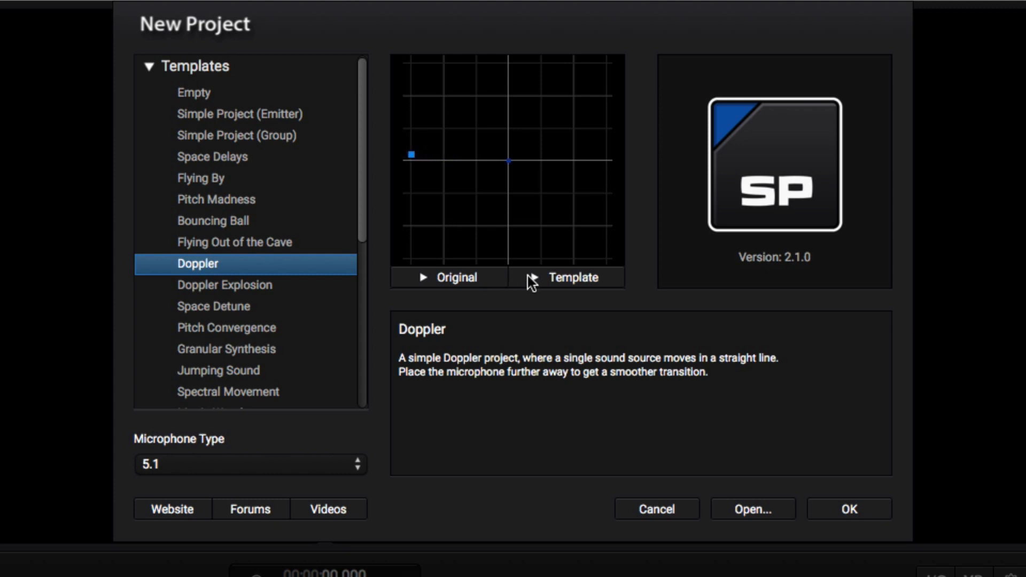
left_click(534, 277)
left_click(532, 277)
Preview the Flying Out of the Cave template with its original audio
scroll(282, 270, "down", 1)
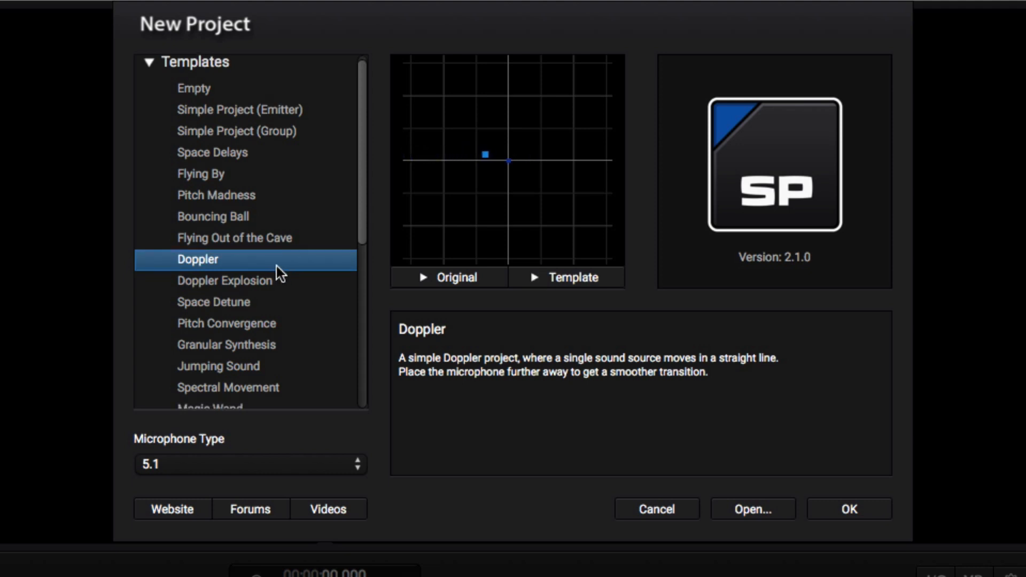
scroll(275, 256, "up", 1)
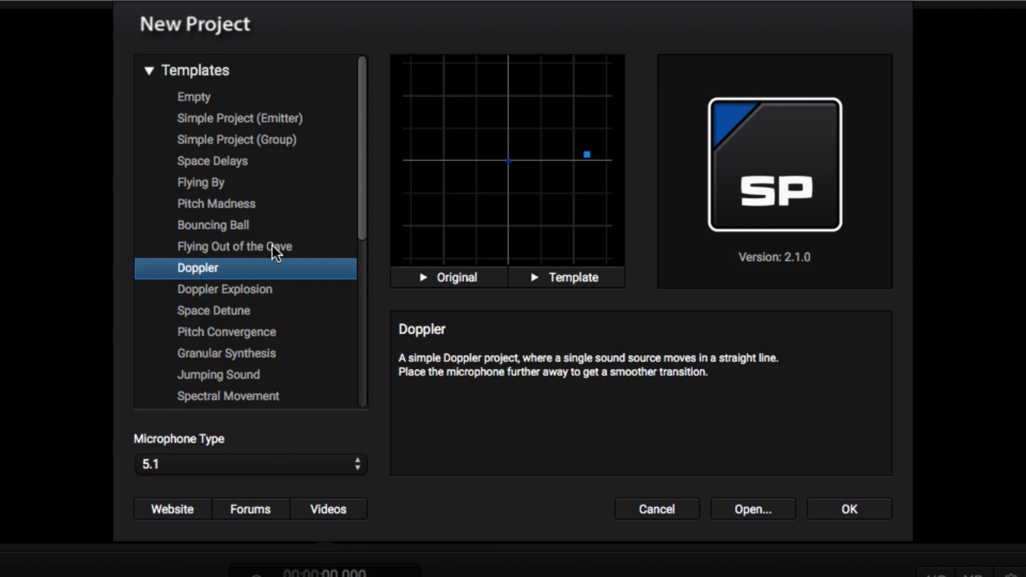
left_click(274, 246)
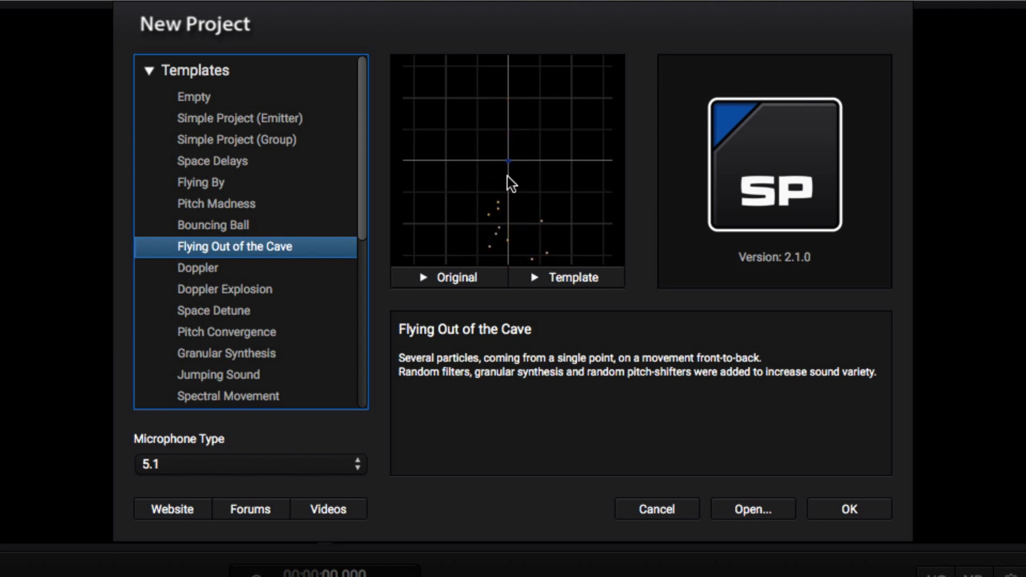
left_click(423, 278)
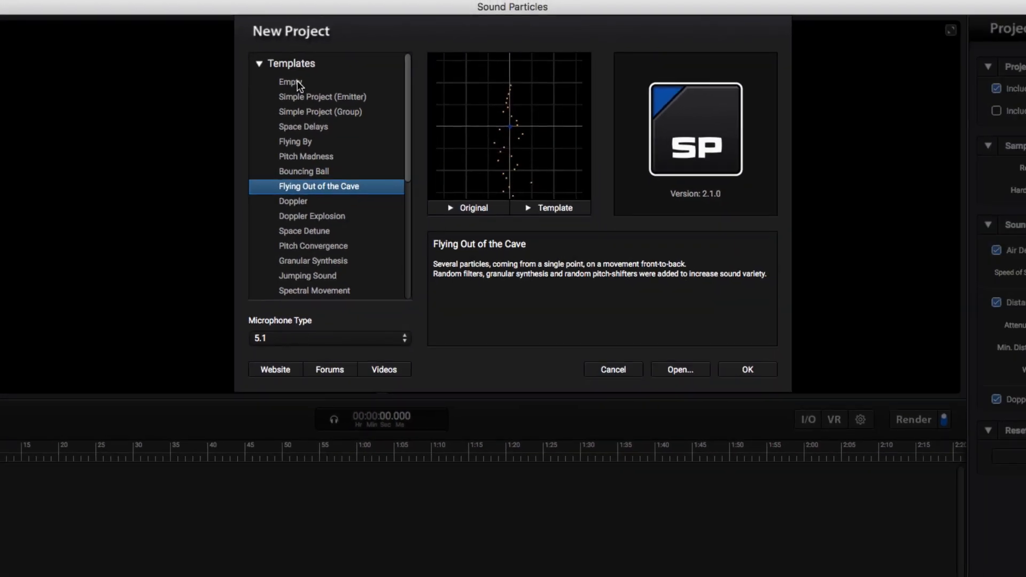
Create the new project from the Empty template with the 5.1 microphone type
left_click(294, 83)
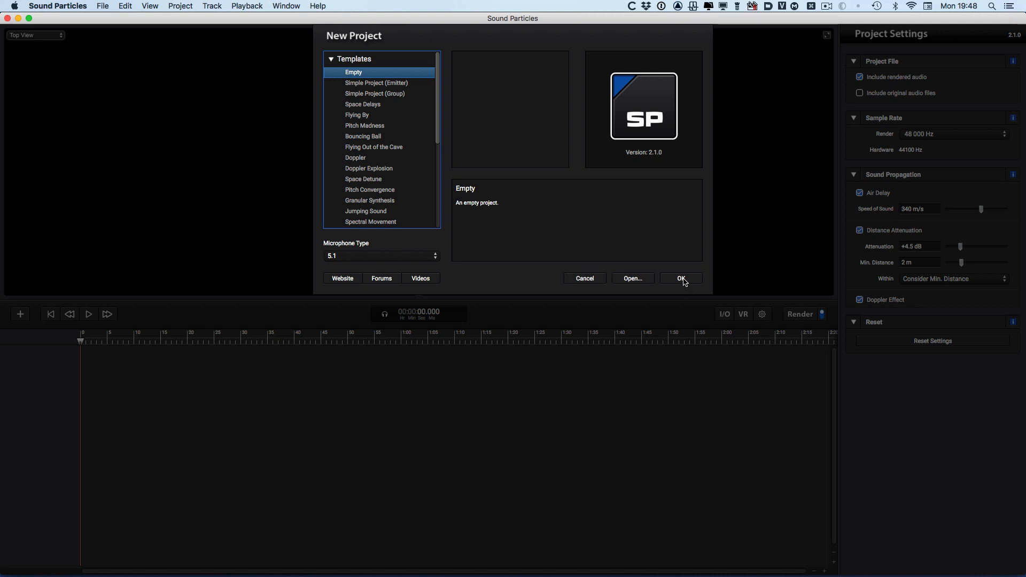
left_click(682, 278)
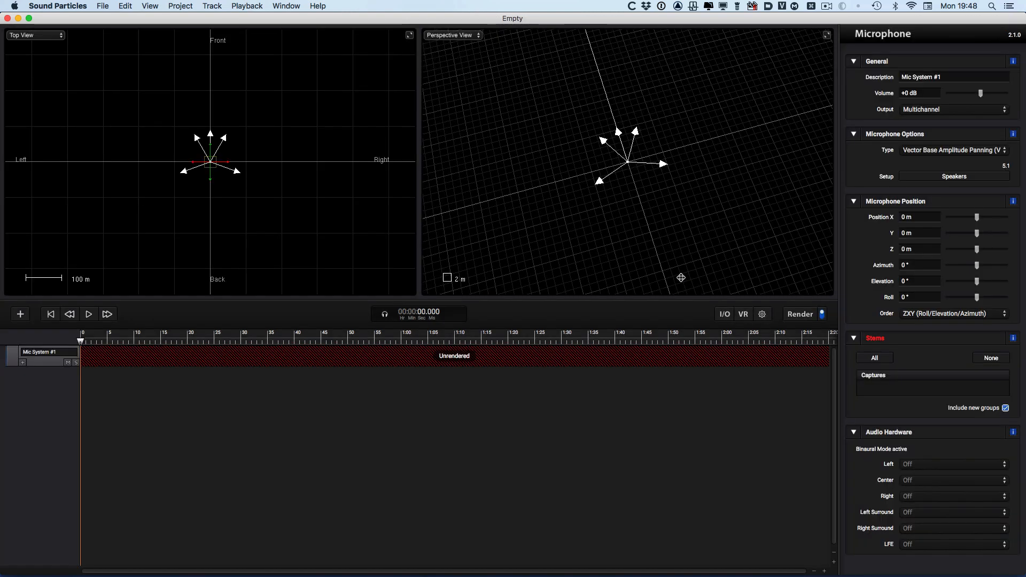
Browse the available audio and particle presets for adding a track to the empty project
left_click(20, 315)
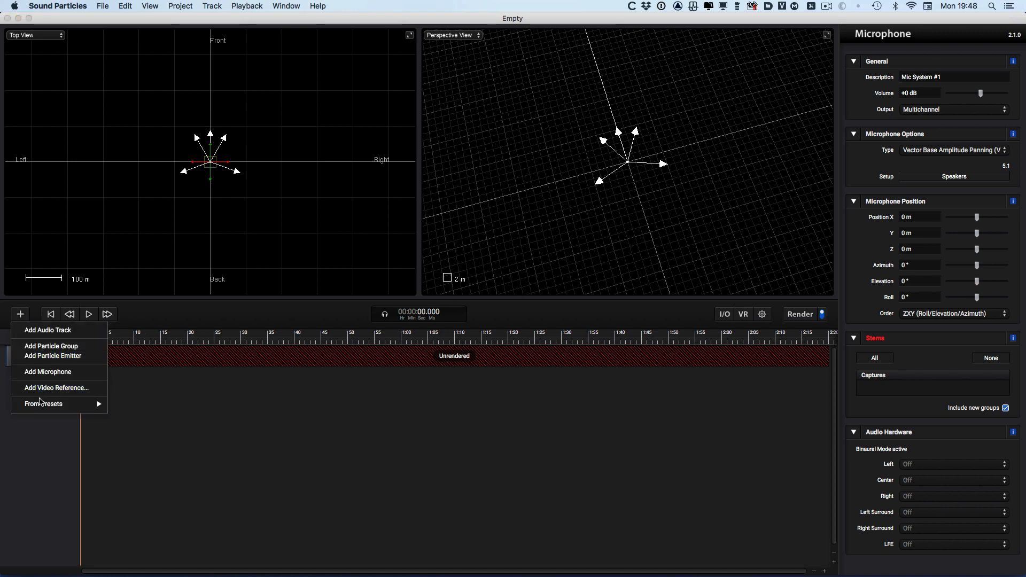
mouse_move(48, 405)
mouse_move(155, 406)
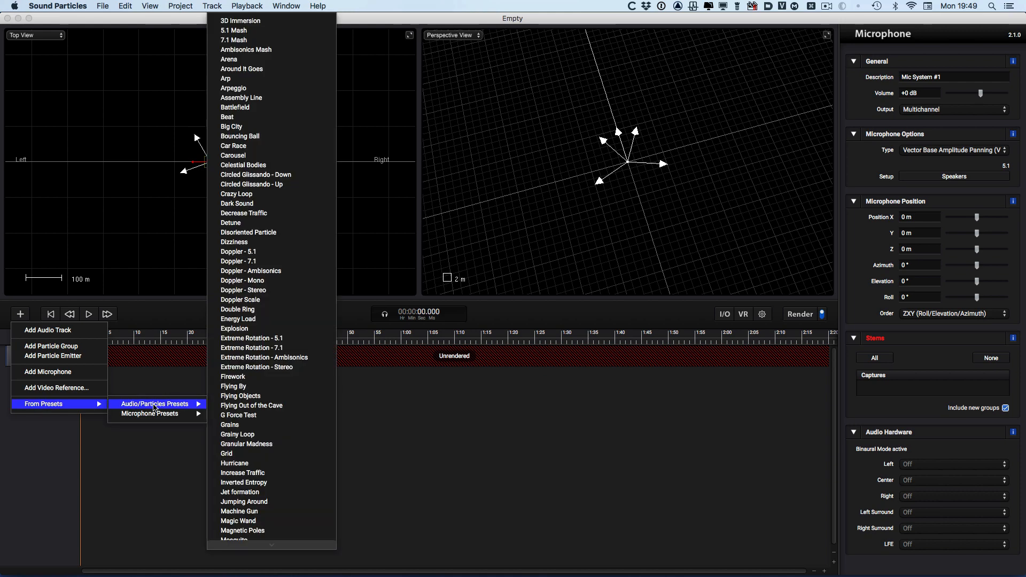
scroll(267, 364, "down", 5)
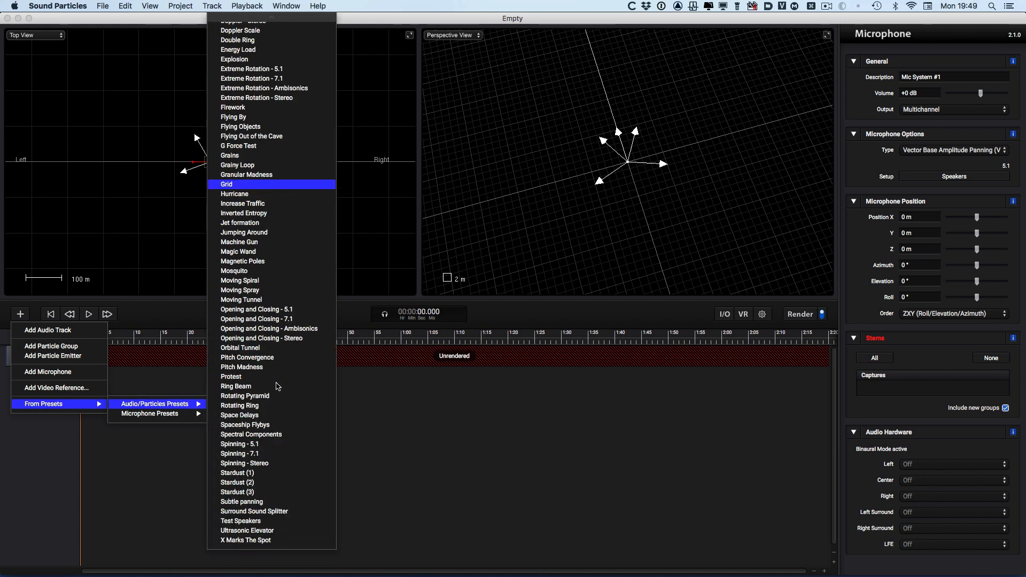
scroll(277, 388, "up", 5)
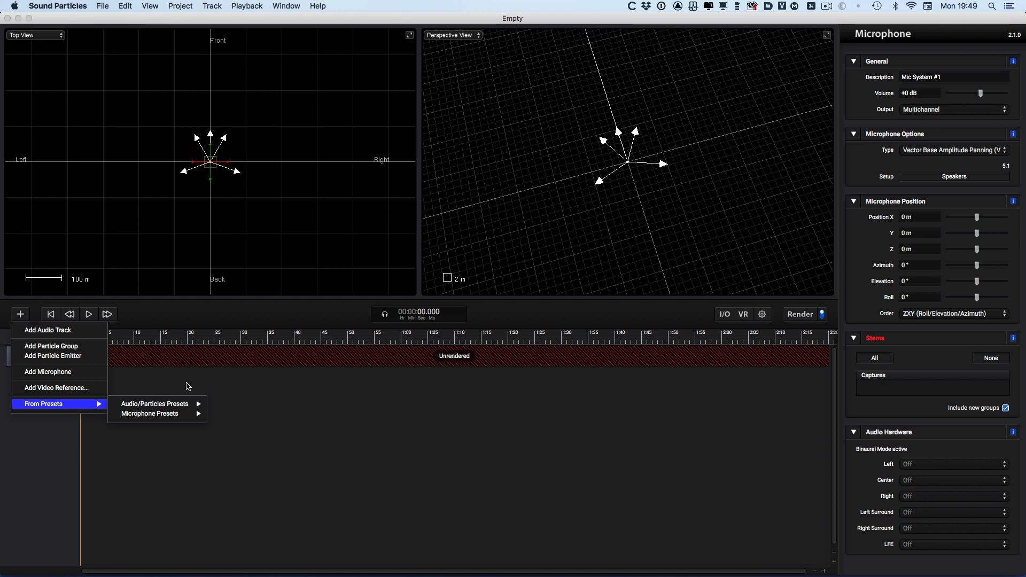
left_click(213, 5)
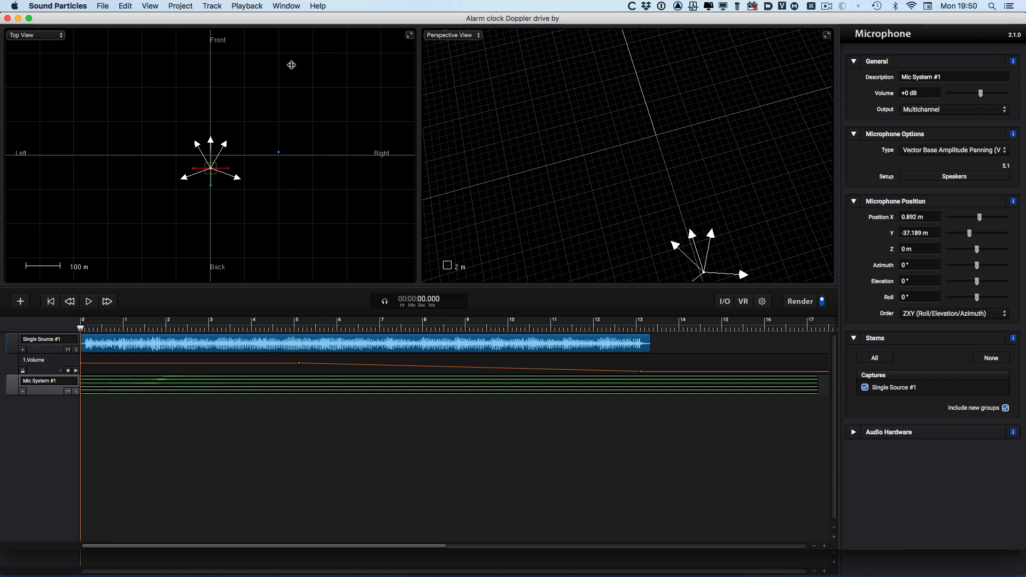
Select the Single Source #1 track in the alarm clock Doppler project and audition its sh alarmclock4m audio file
left_click(44, 350)
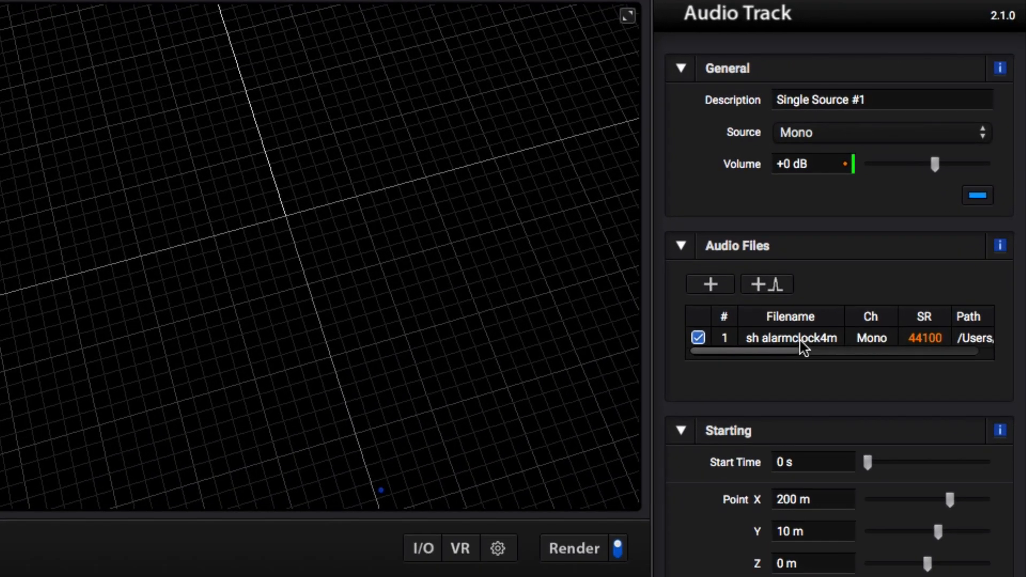
left_click(791, 338)
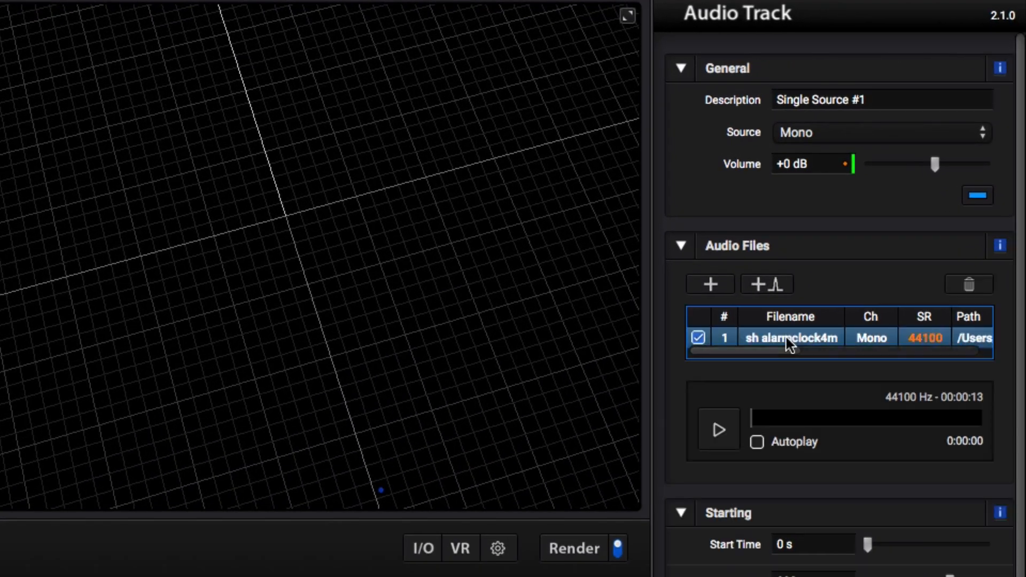
left_click(721, 430)
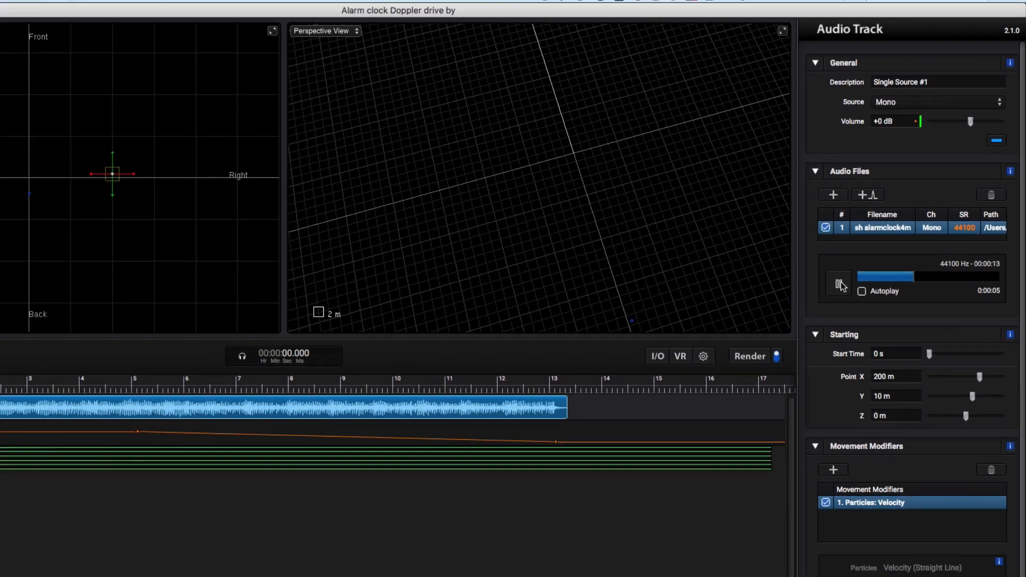
left_click(747, 400)
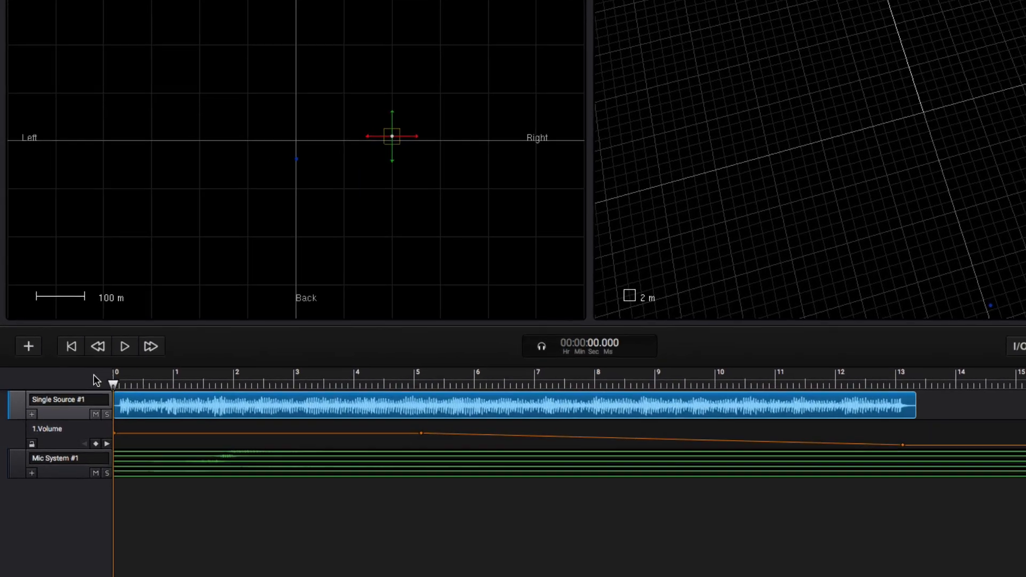
Play back the rendered Doppler drive-by from the start and select the Mic System #1 track
key("space")
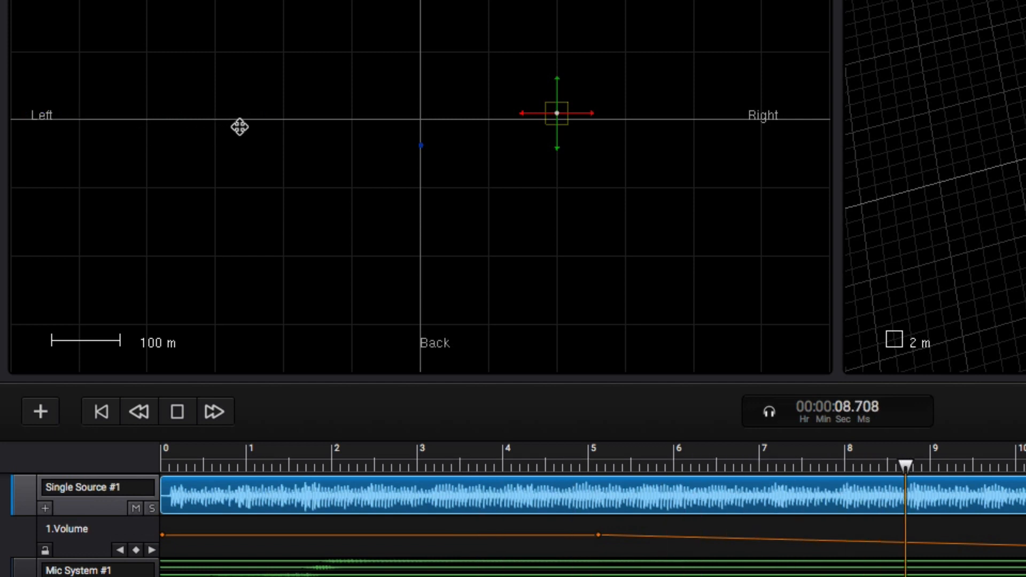
key("space")
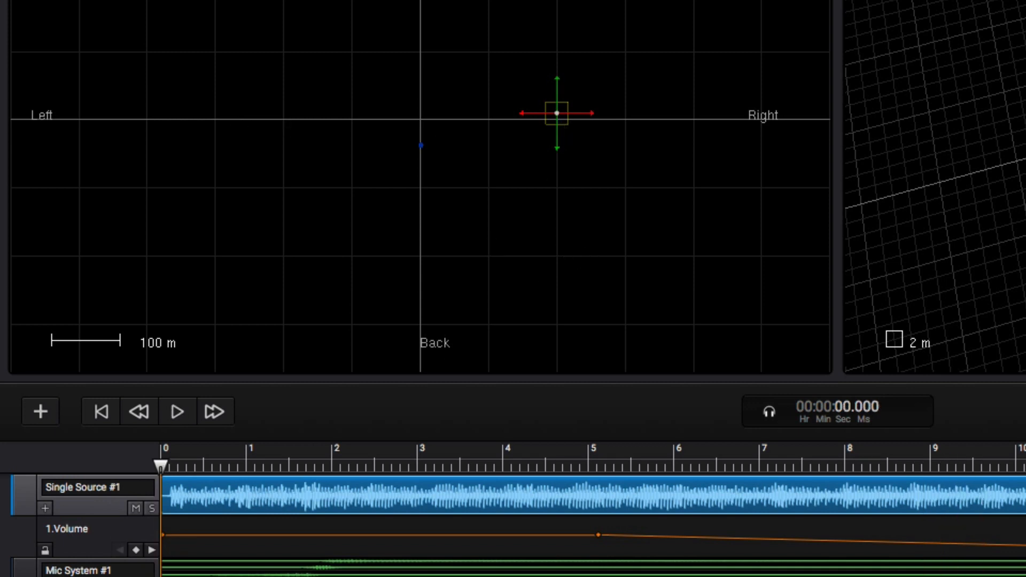
left_click(107, 574)
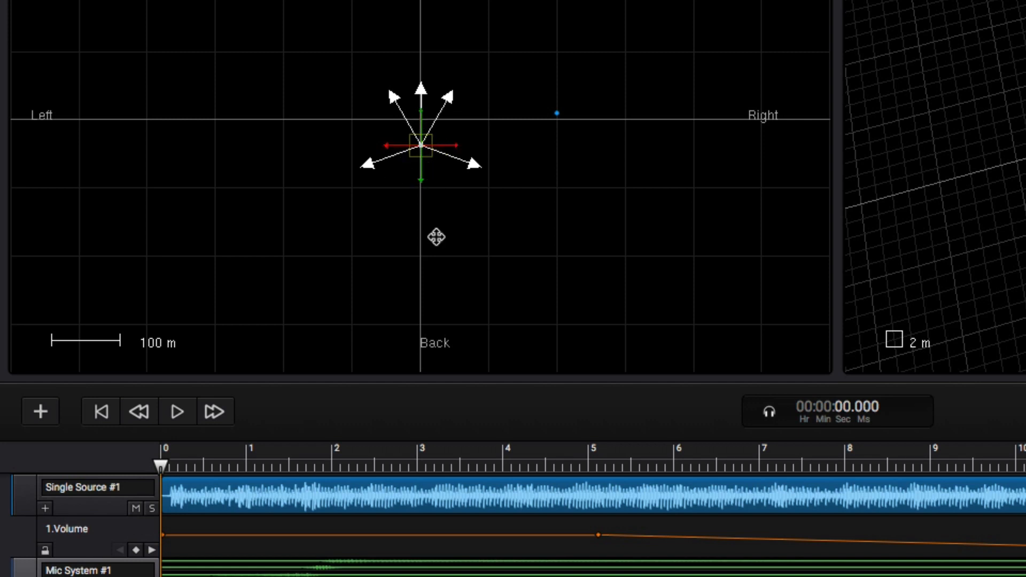
key("space")
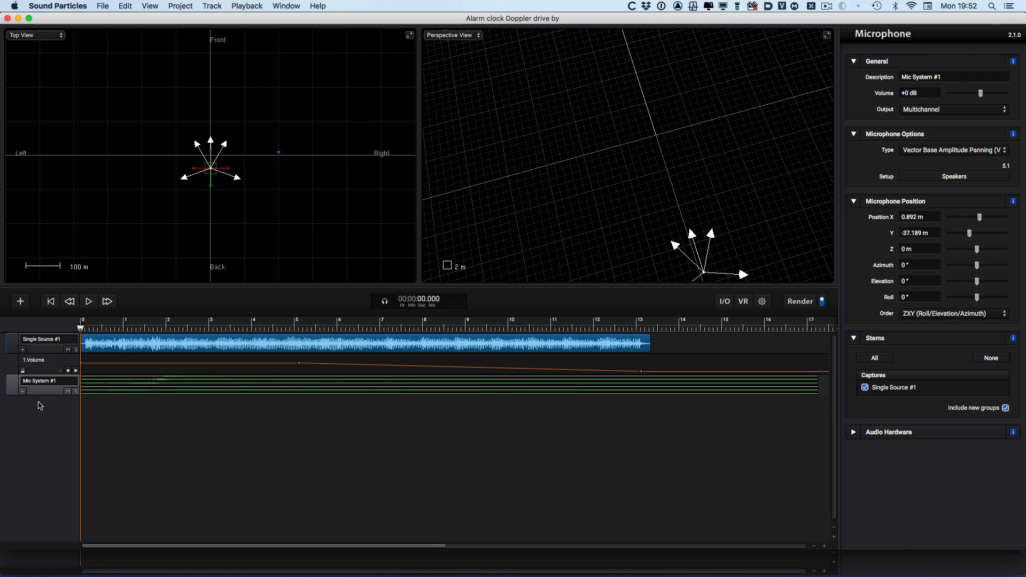
Set the Mic System #1 output to Mono, render it and listen to the result
left_click(946, 109)
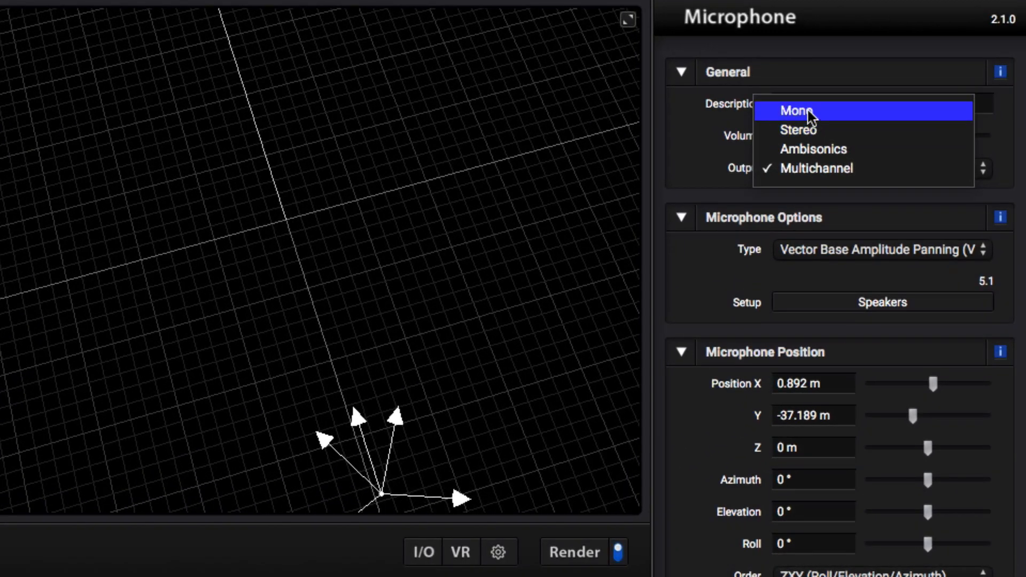
left_click(811, 111)
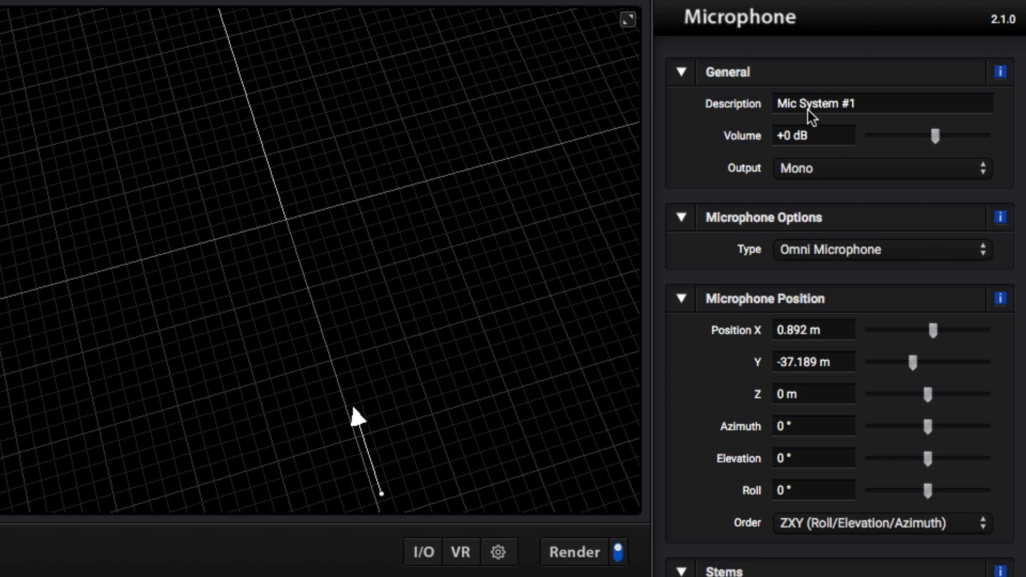
left_click(579, 555)
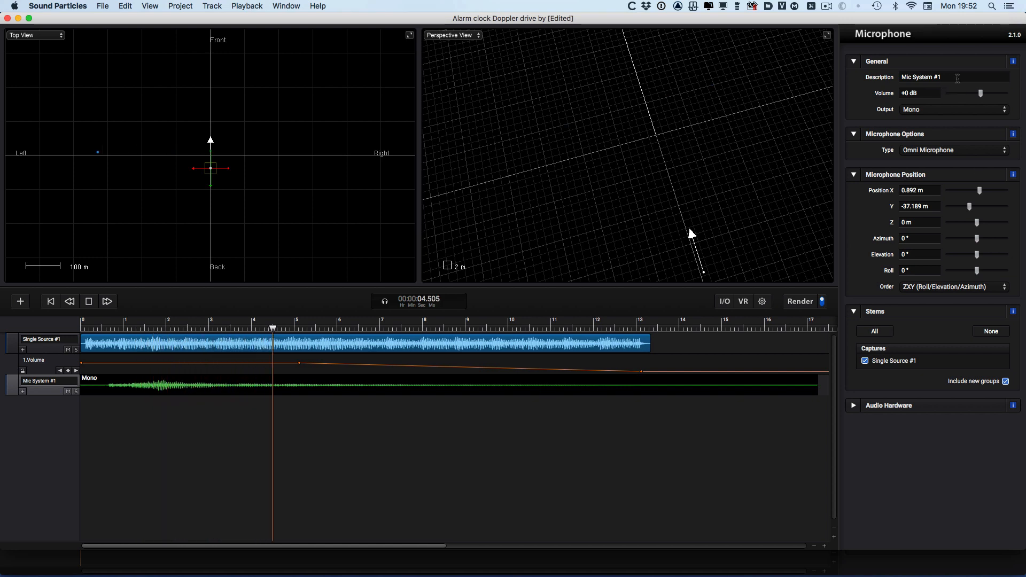
key("space")
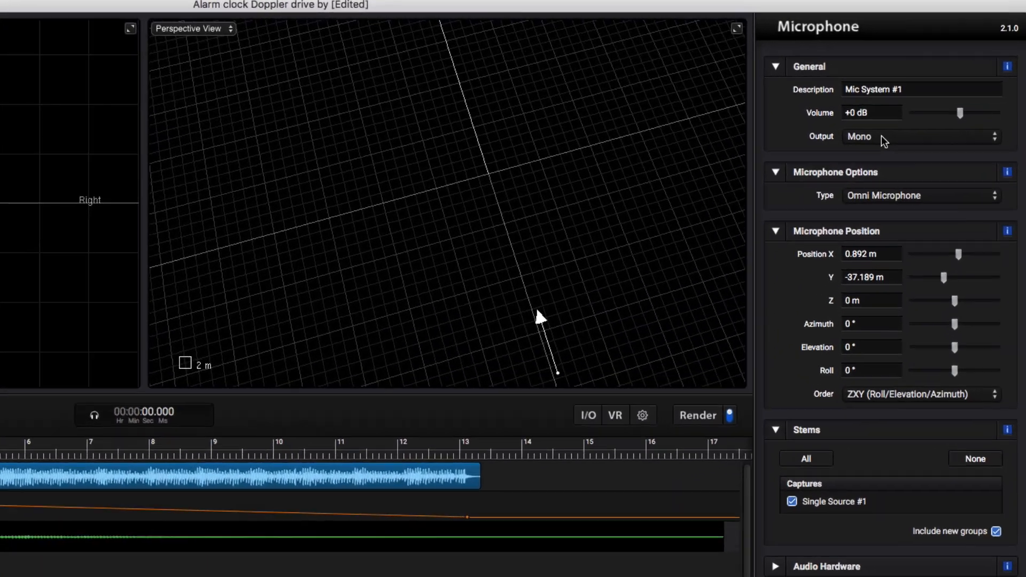
Set the Mic System #1 output to Stereo and play the rendered XY Pair result
left_click(944, 109)
left_click(823, 189)
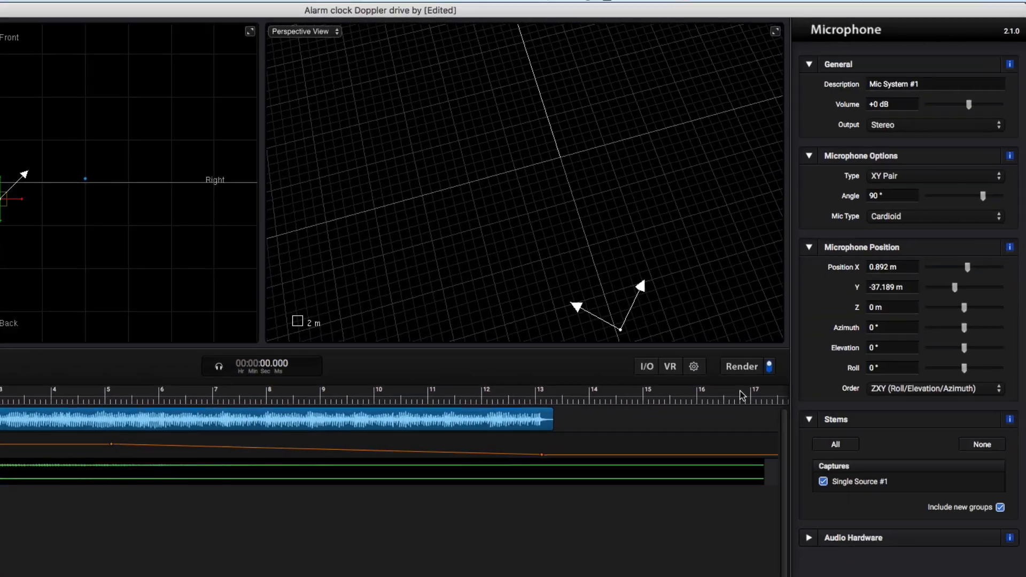
key("space")
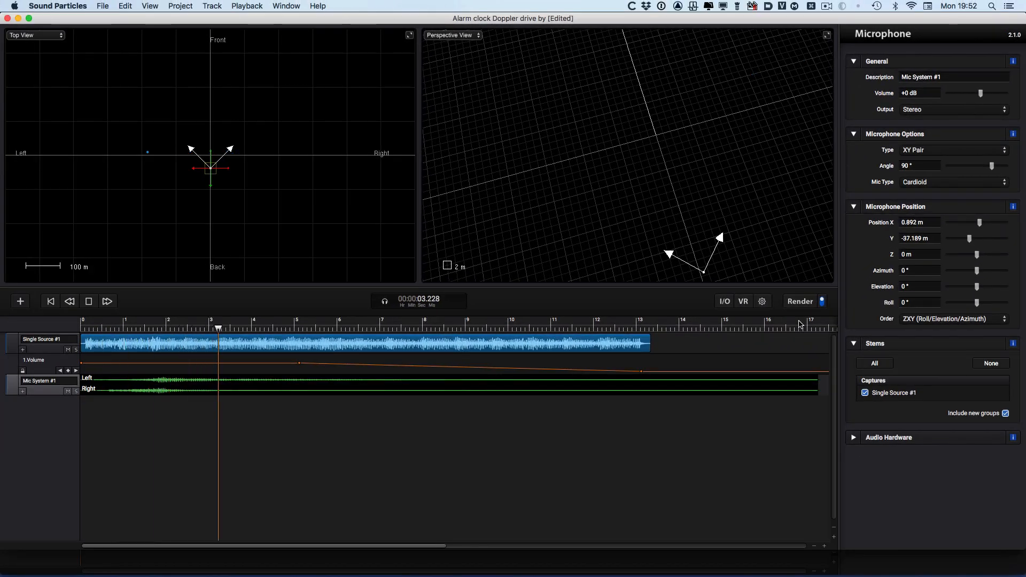
key("space")
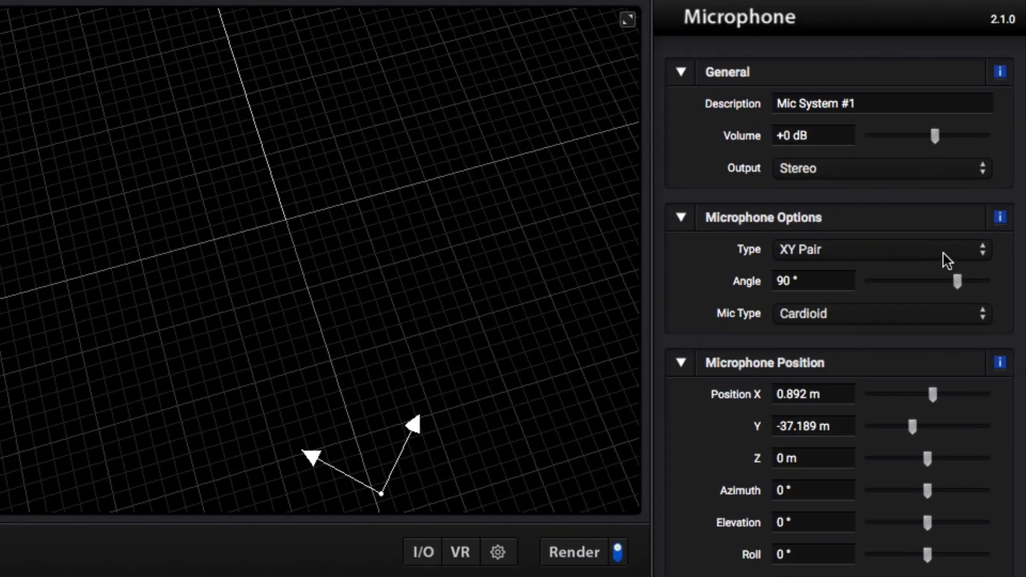
Review the available stereo microphone types and set the Mic System #1 output to Multichannel
left_click(957, 216)
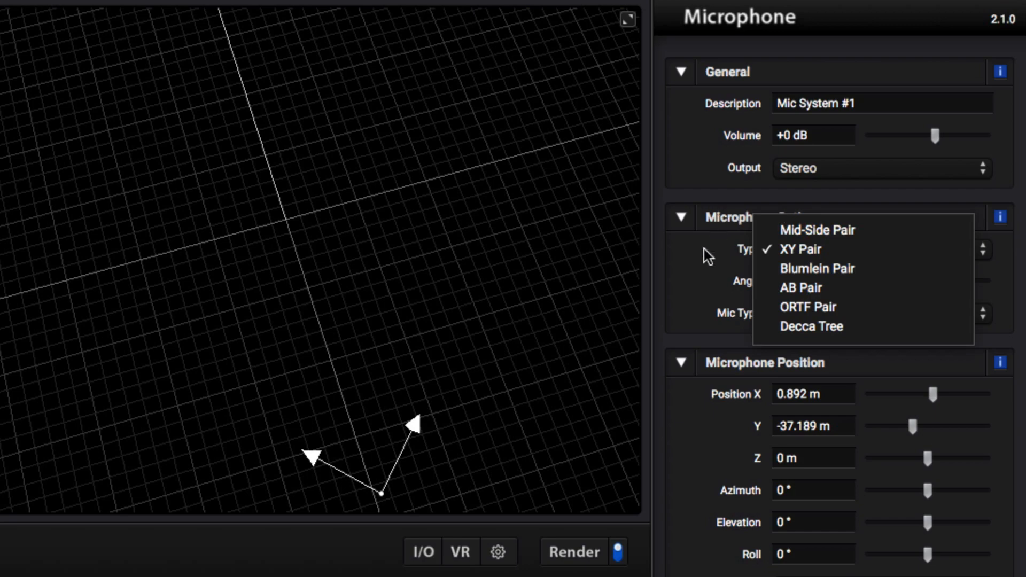
left_click(825, 171)
left_click(829, 175)
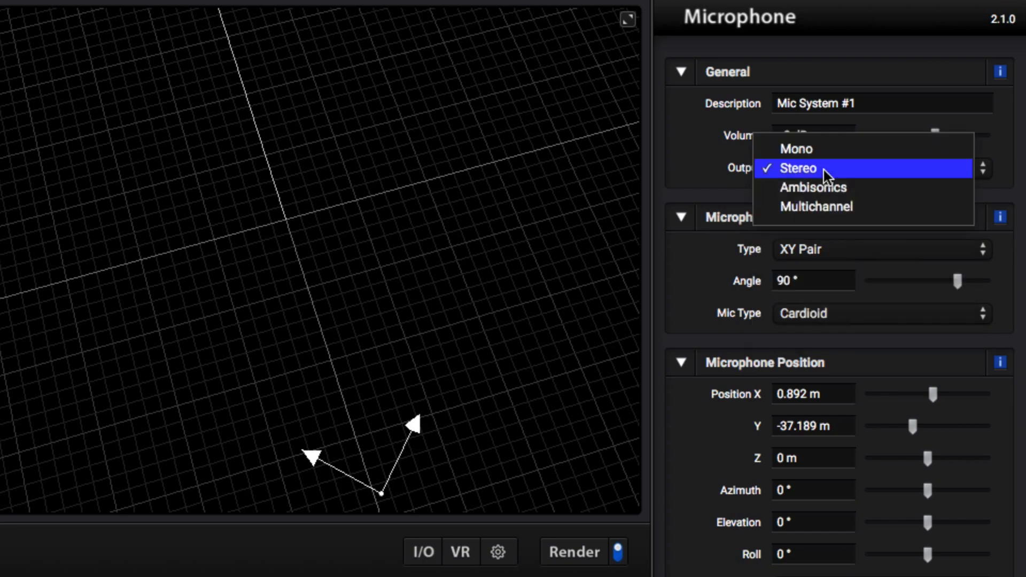
left_click(826, 209)
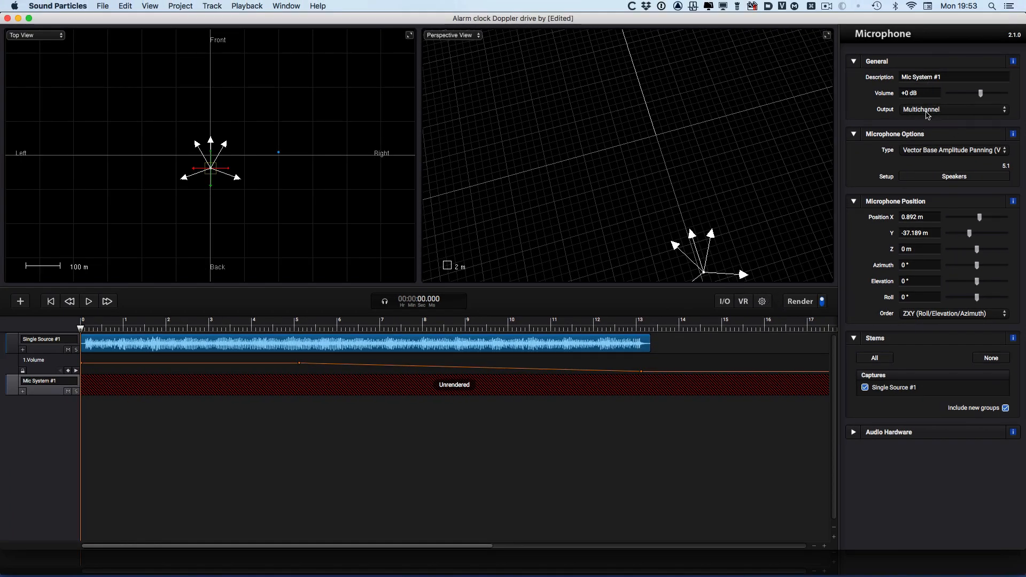
Accept the 5.1 speaker setup for Mic System #1 and render the multichannel result
left_click(953, 177)
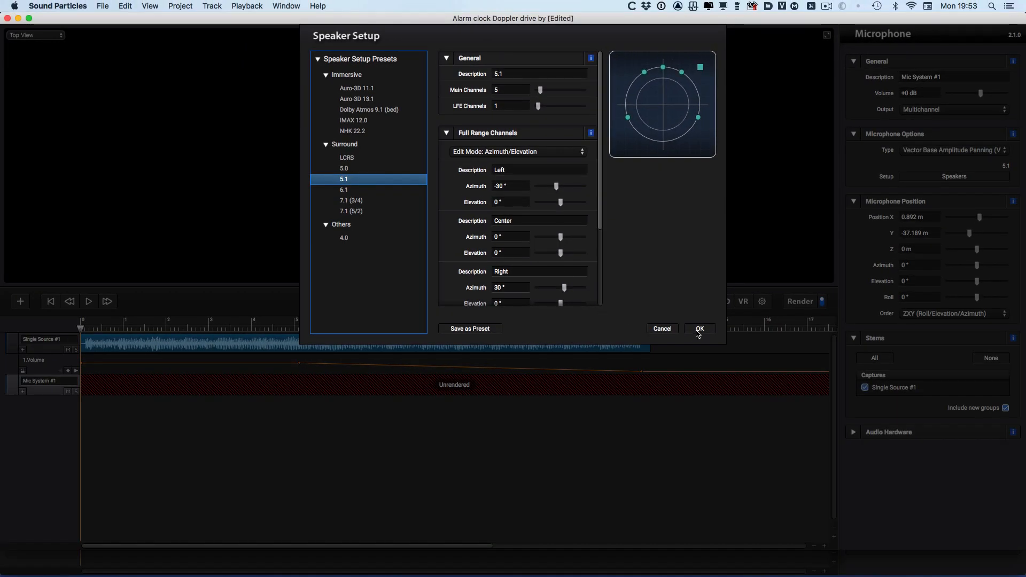
left_click(699, 329)
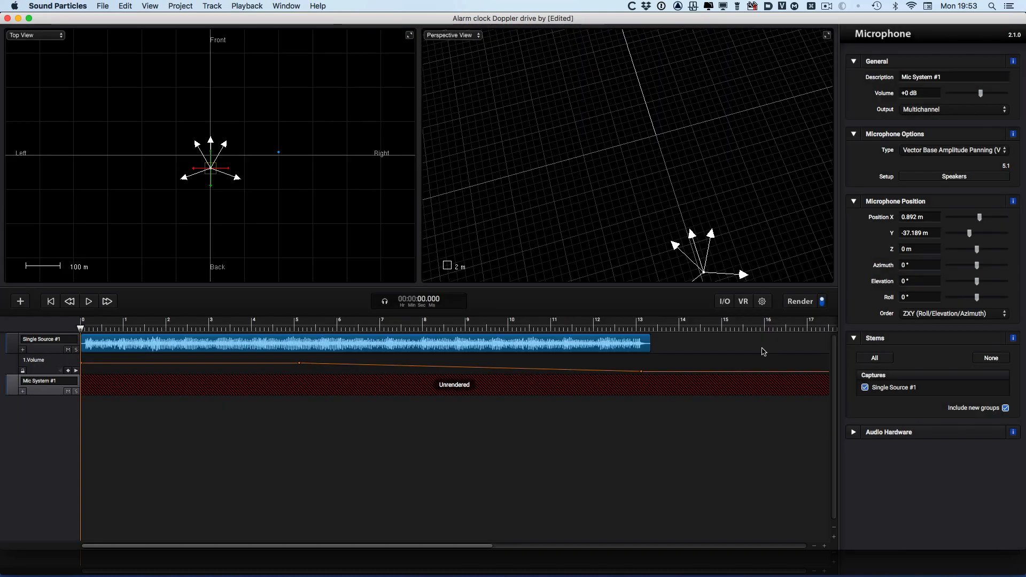
left_click(793, 301)
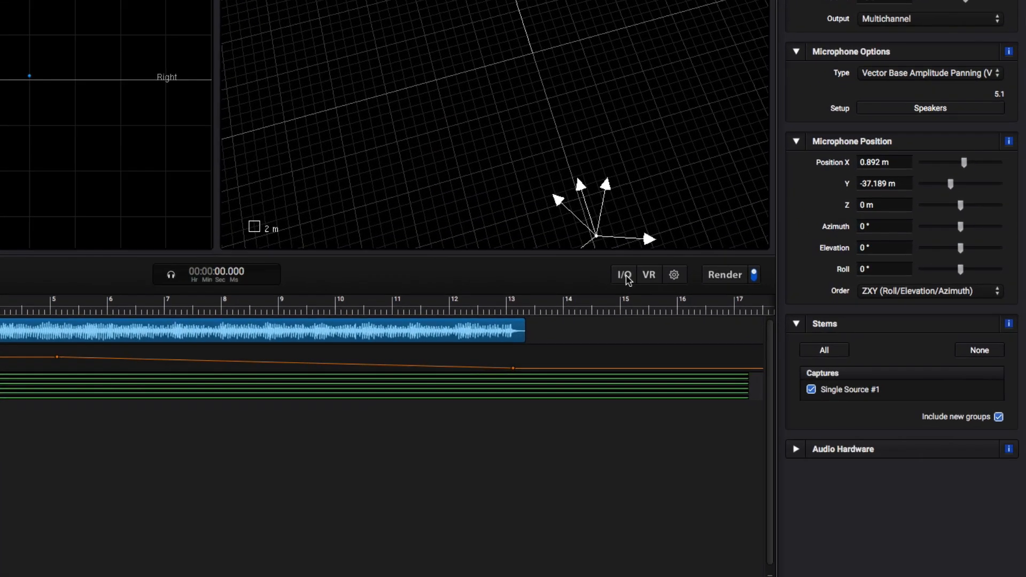
Examine the I/O hardware, preview audio and binaural settings and return to the Mic System #1 track
left_click(626, 275)
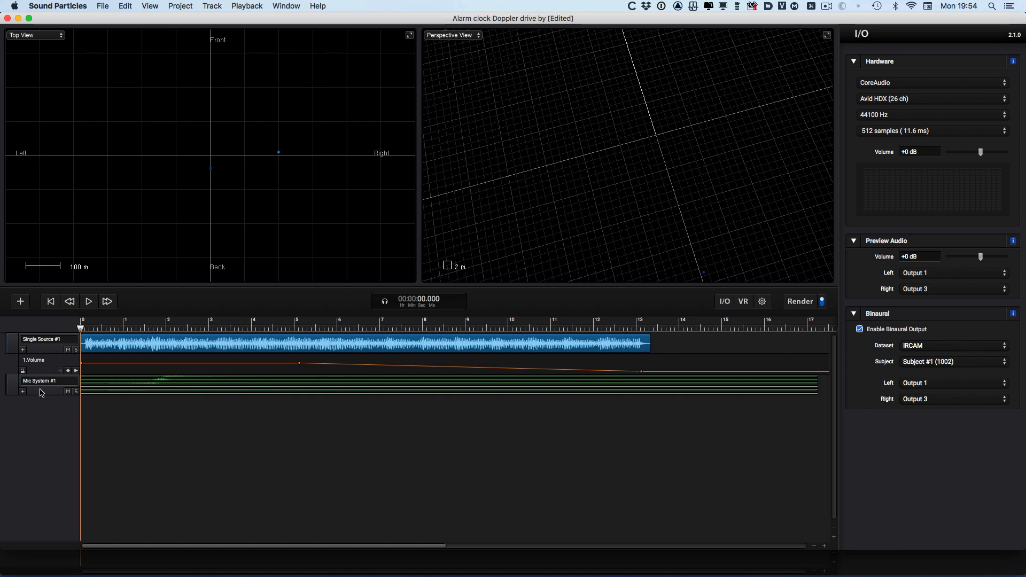
left_click(181, 394)
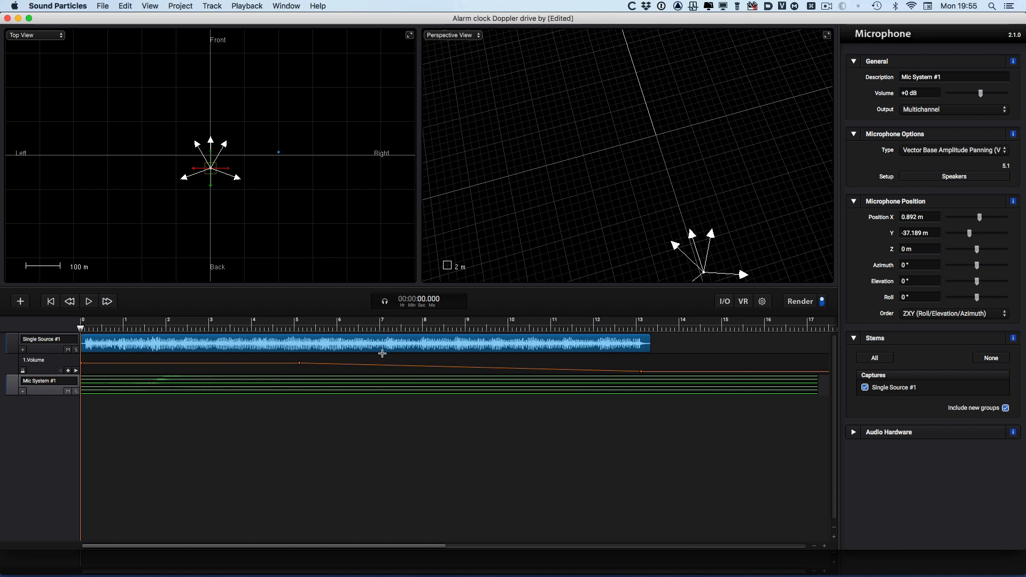
Switch to the Flying Out of the Cave project and play its rendered particle emitter scene
left_click(288, 6)
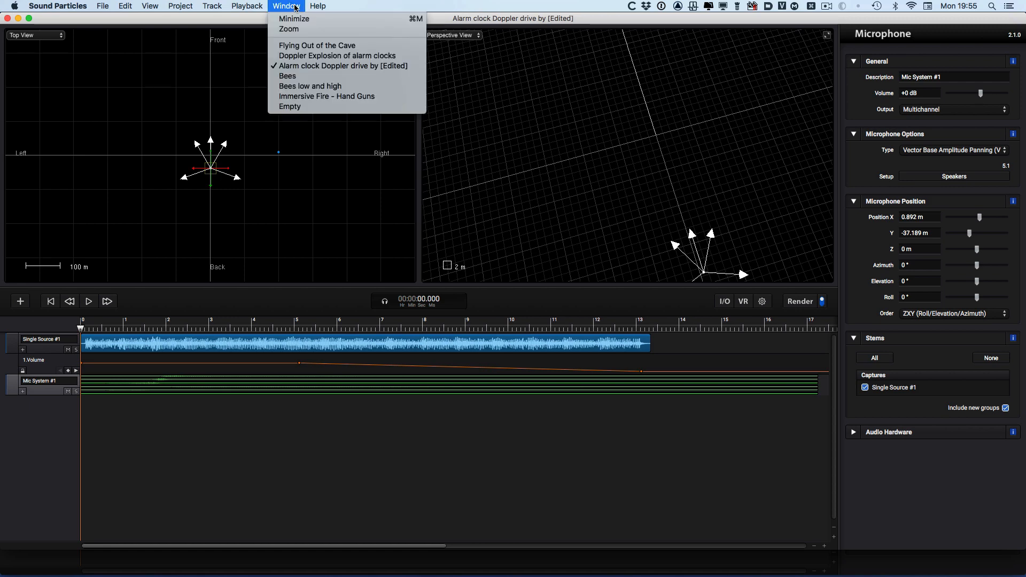
left_click(302, 49)
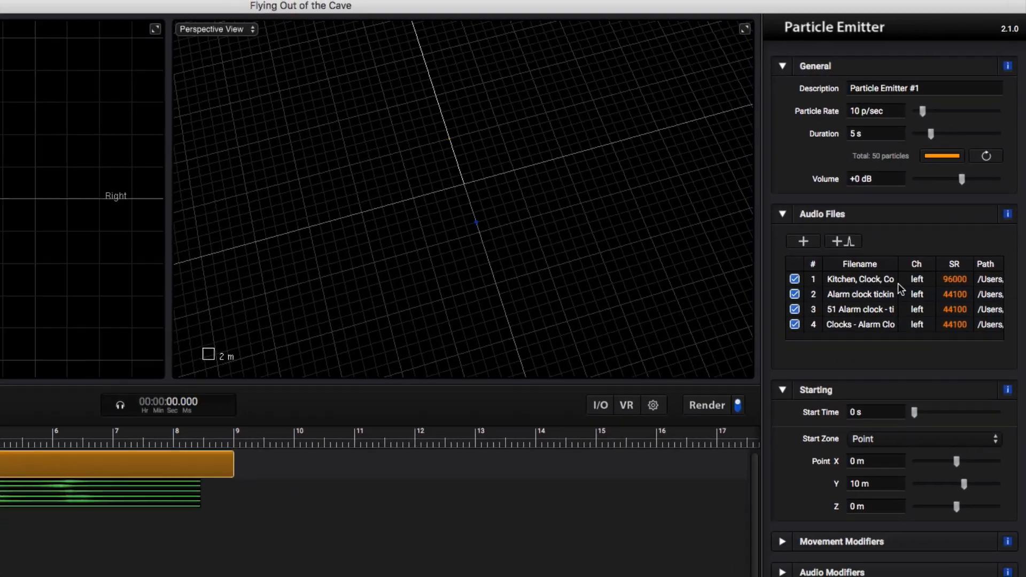
key("space")
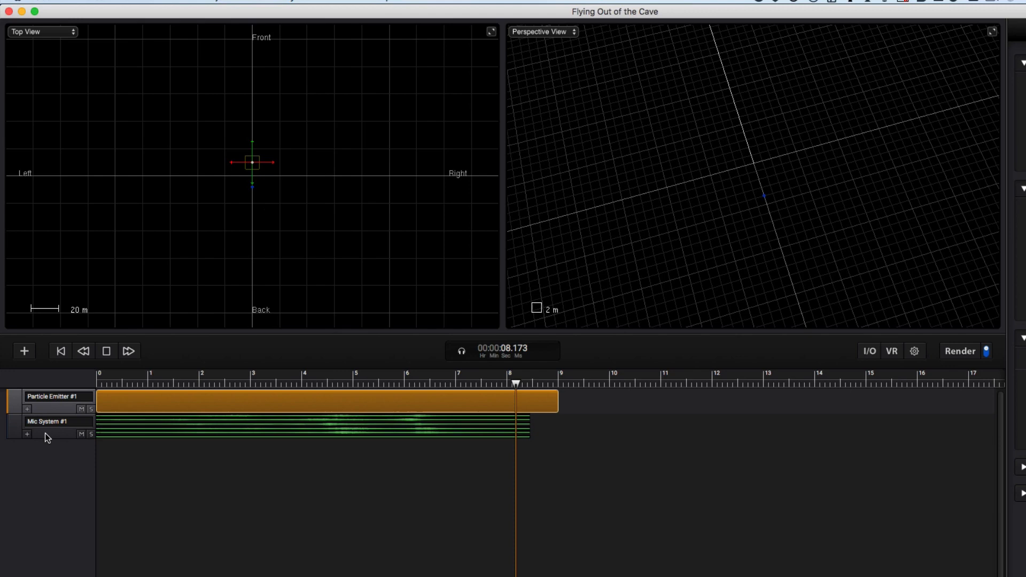
Select the Mic System #1 track in the cave project and replay the scene with its microphone shown
left_click(38, 371)
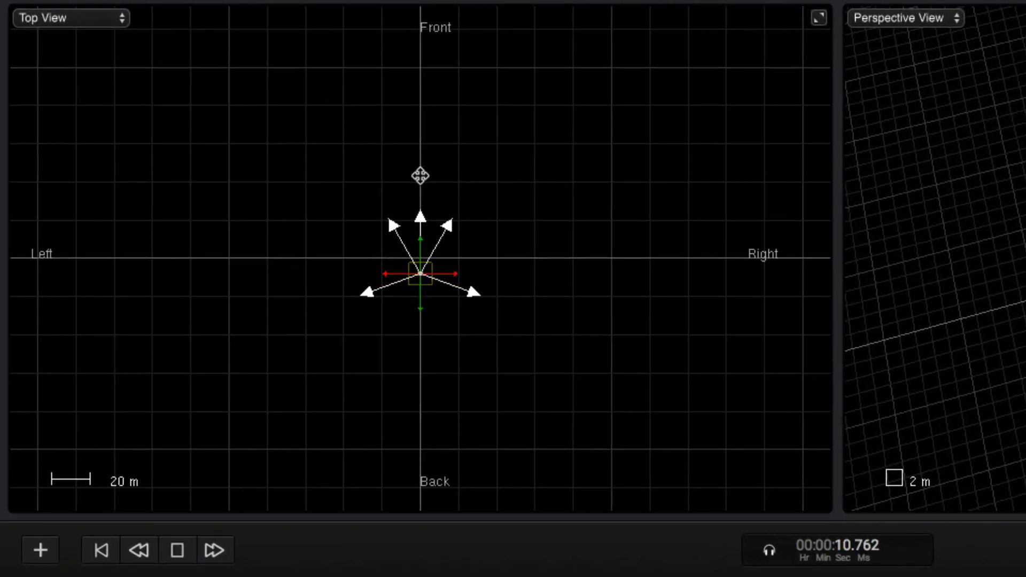
key("space")
scroll(420, 176, "up", 2)
key("space")
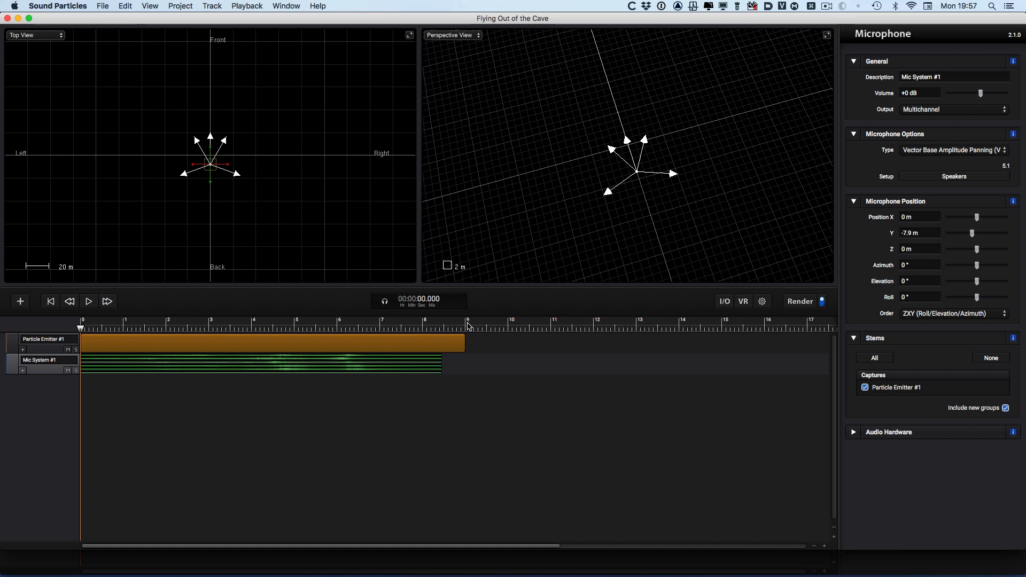
Start a new project and select the Immersive Fire template from the template list
key("super+n")
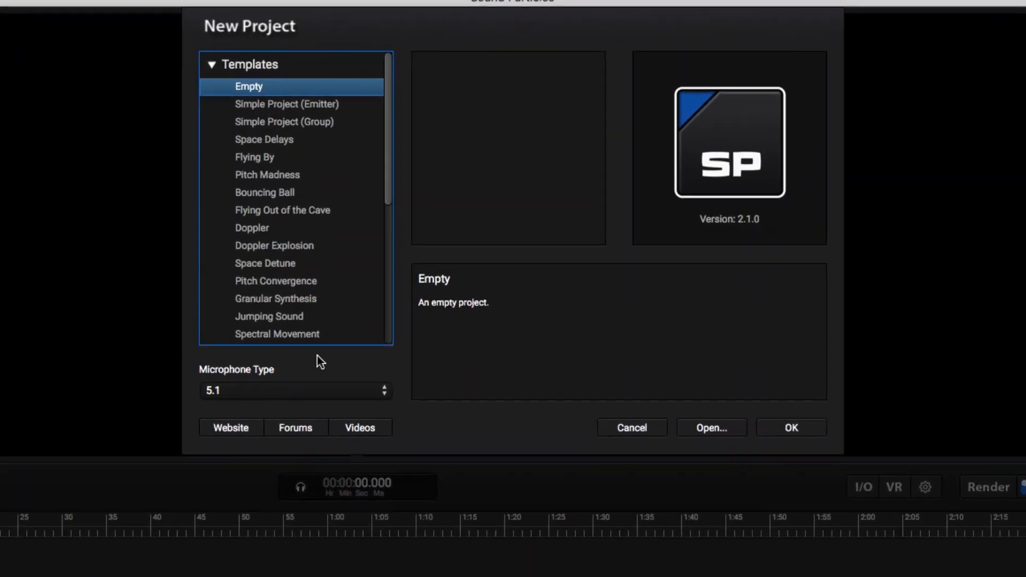
scroll(301, 286, "down", 4)
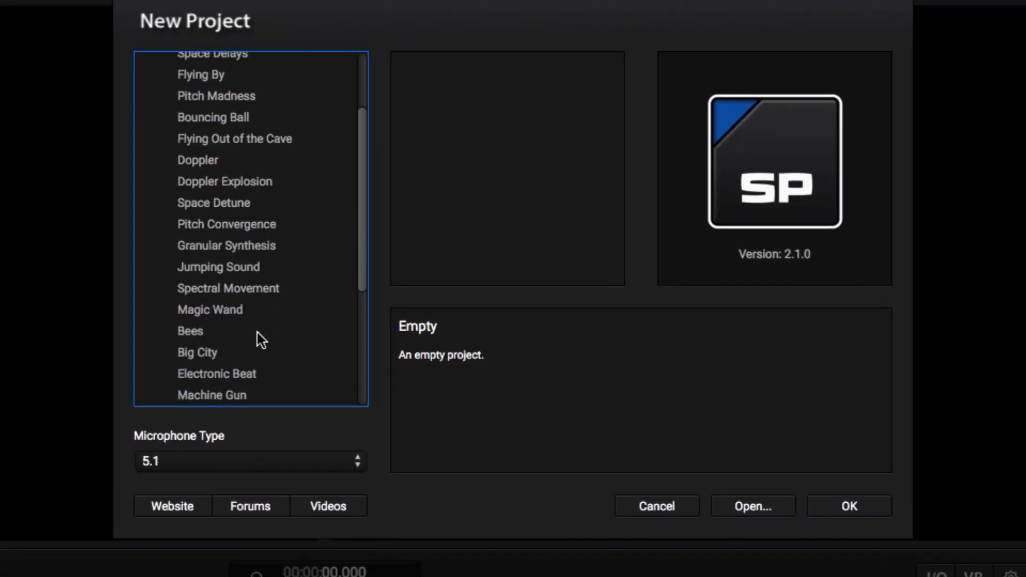
scroll(258, 333, "down", 7)
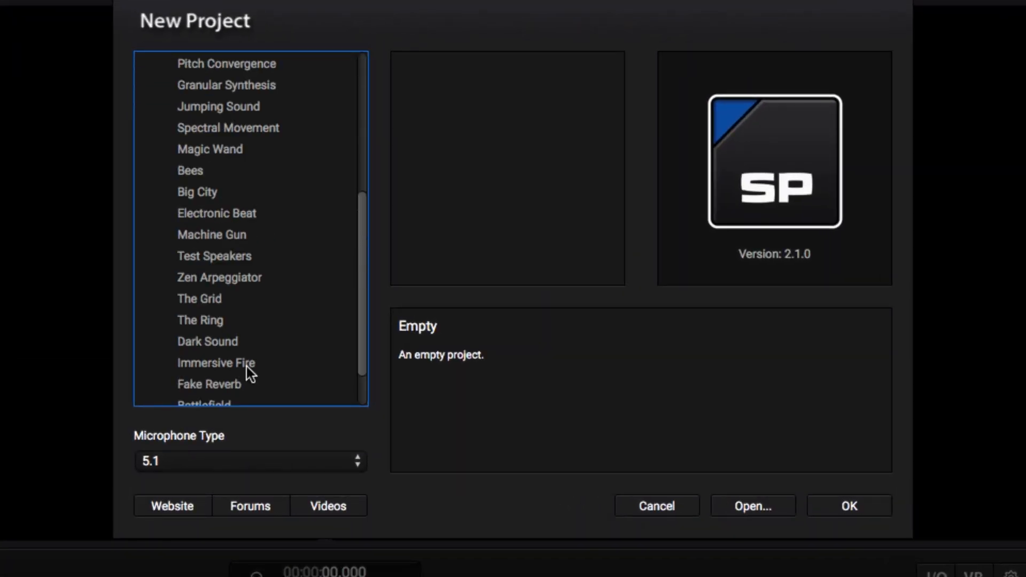
left_click(247, 368)
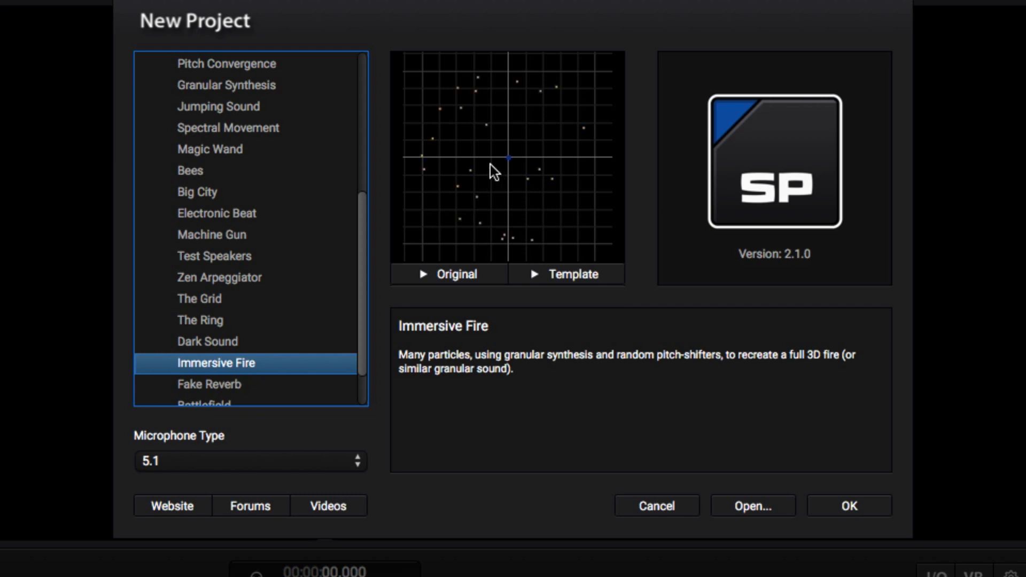
Audition the Immersive Fire template's original and processed sounds and cancel the new project
left_click(424, 275)
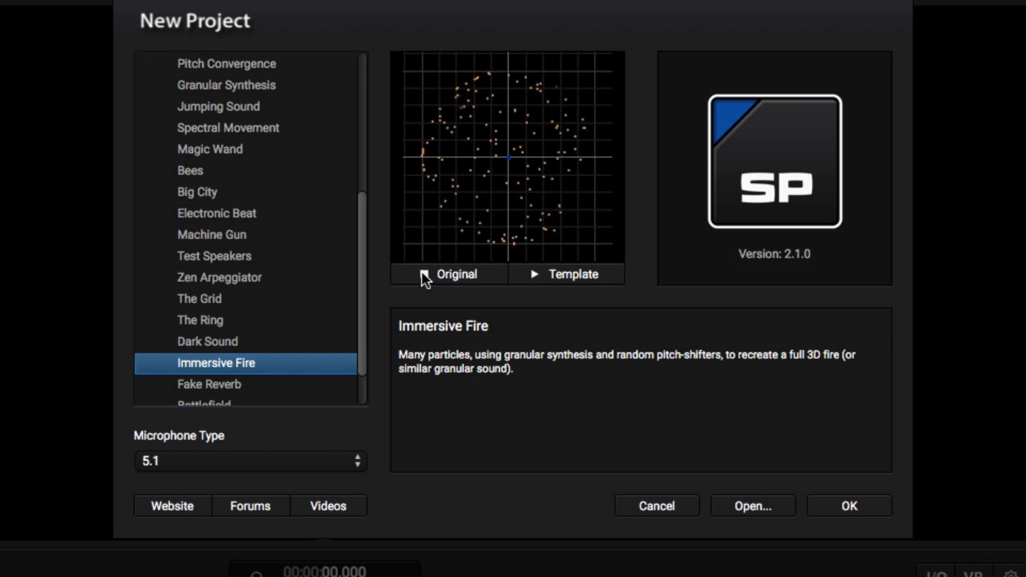
left_click(422, 273)
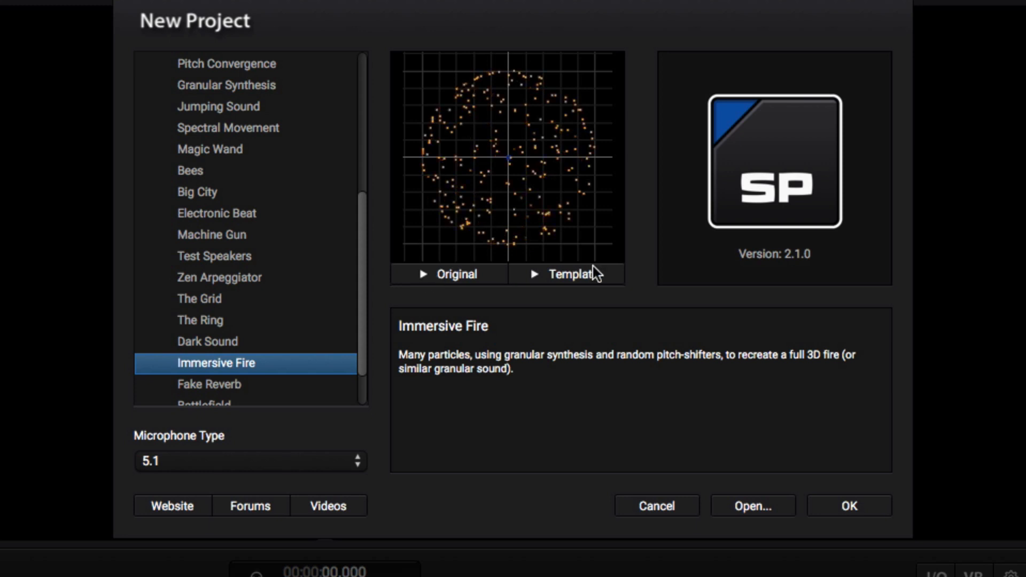
left_click(534, 274)
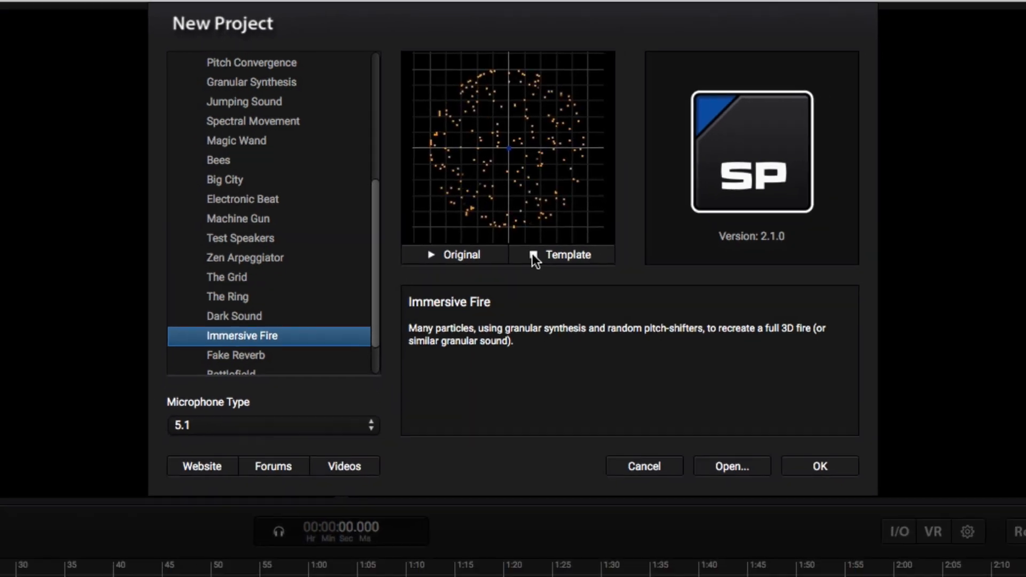
left_click(533, 255)
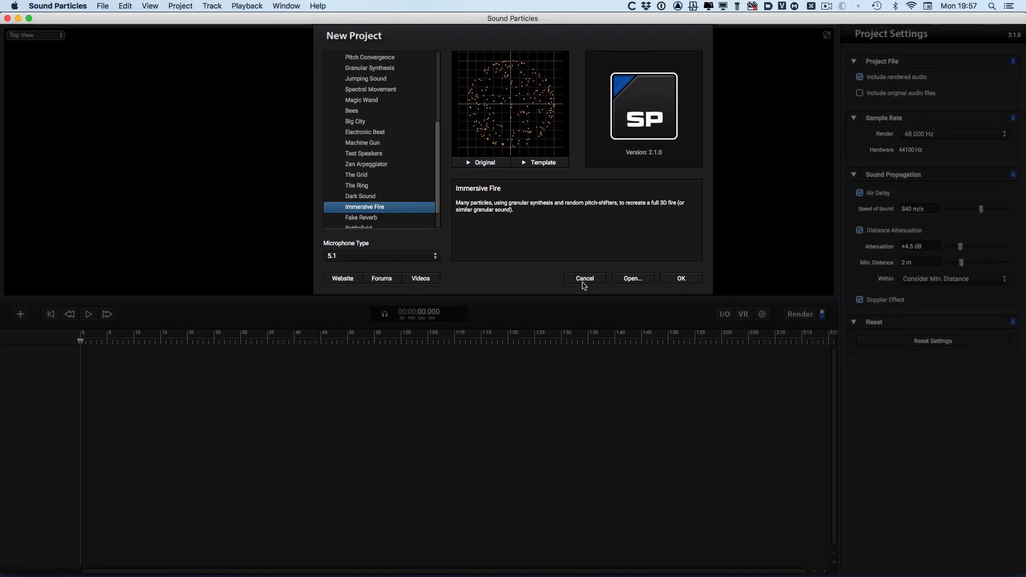
left_click(586, 278)
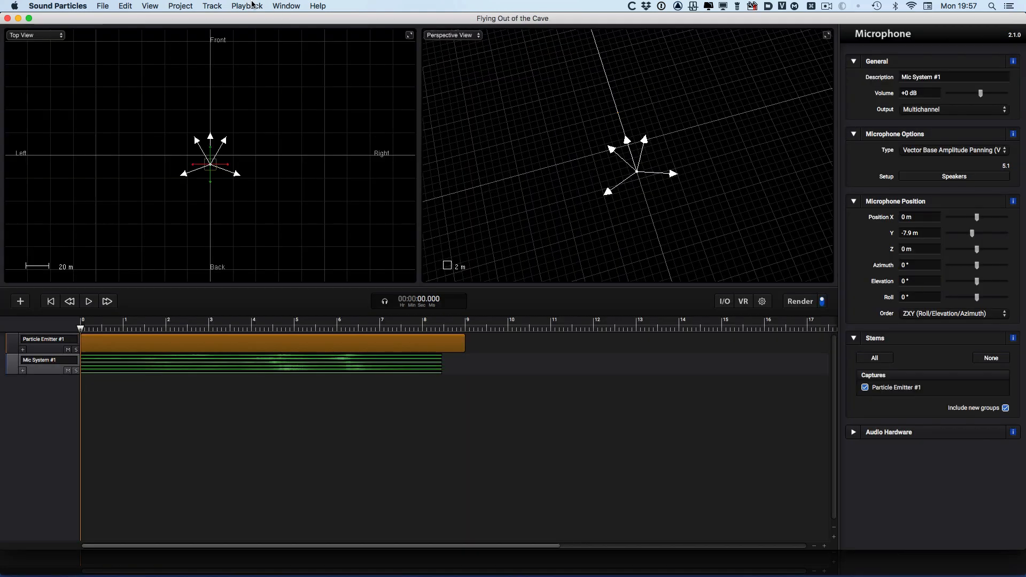
Switch to the Immersive Fire - Hand Guns project and review the Particle Emitter #1 audio files list
left_click(285, 7)
left_click(292, 97)
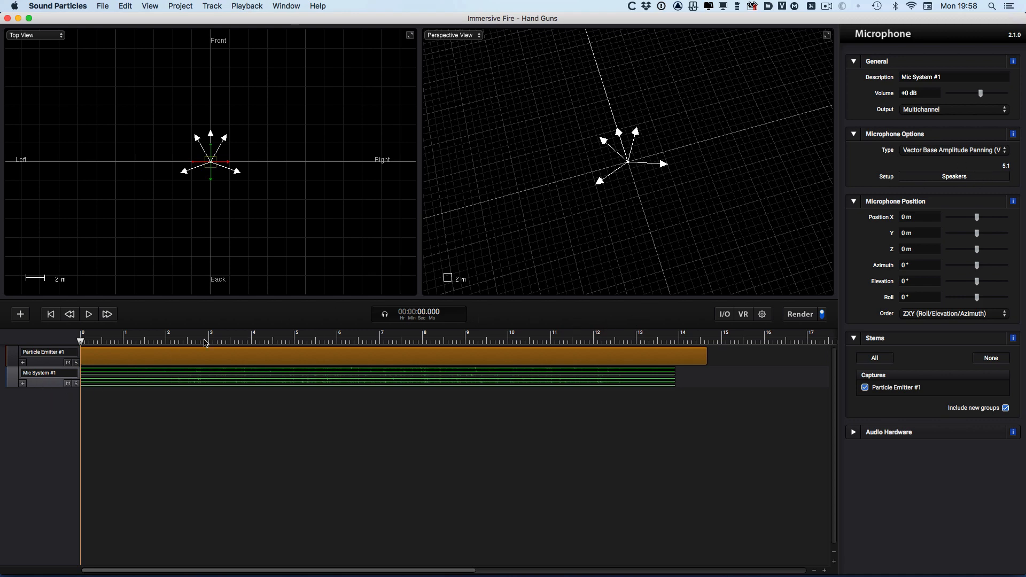
left_click(207, 356)
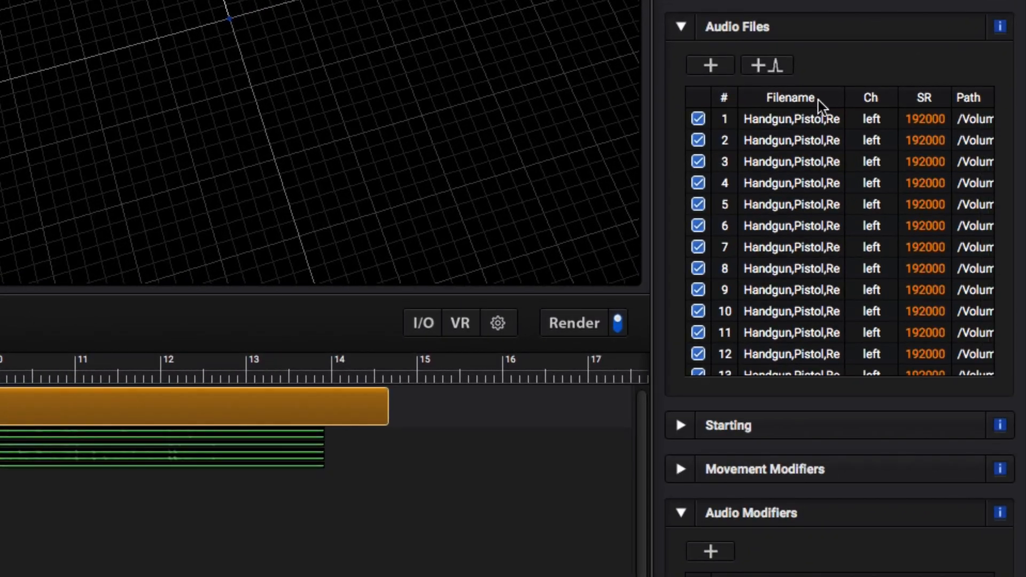
scroll(816, 131, "down", 1)
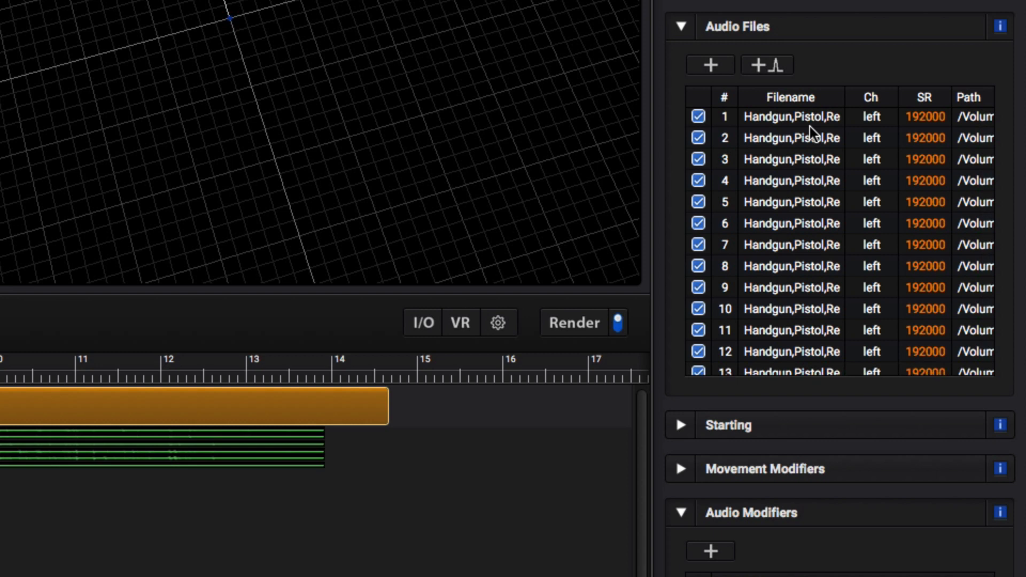
scroll(812, 133, "down", 20)
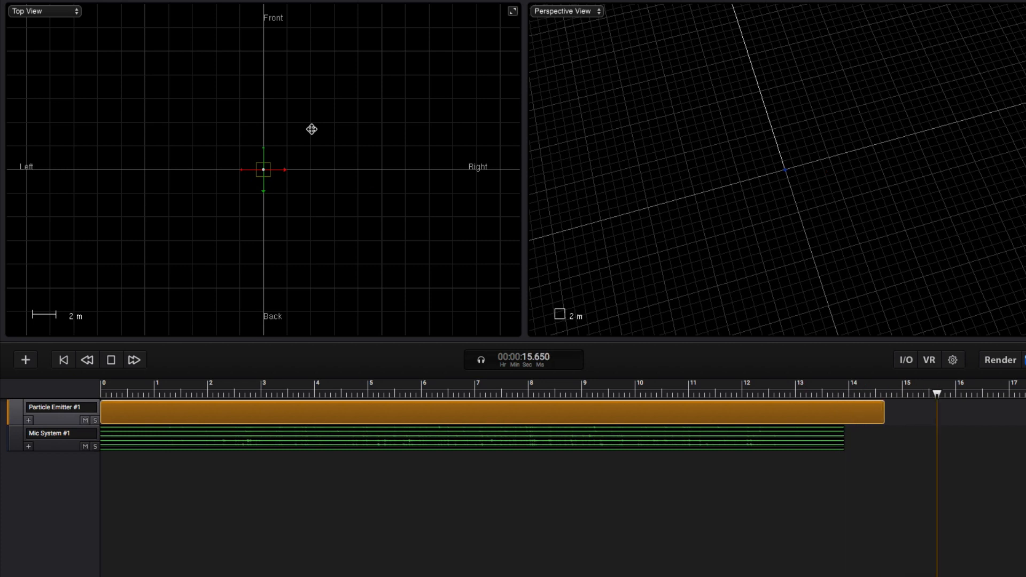
Listen to the rendered Immersive Fire - Hand Guns scene and stop its playback
key("space")
key("space")
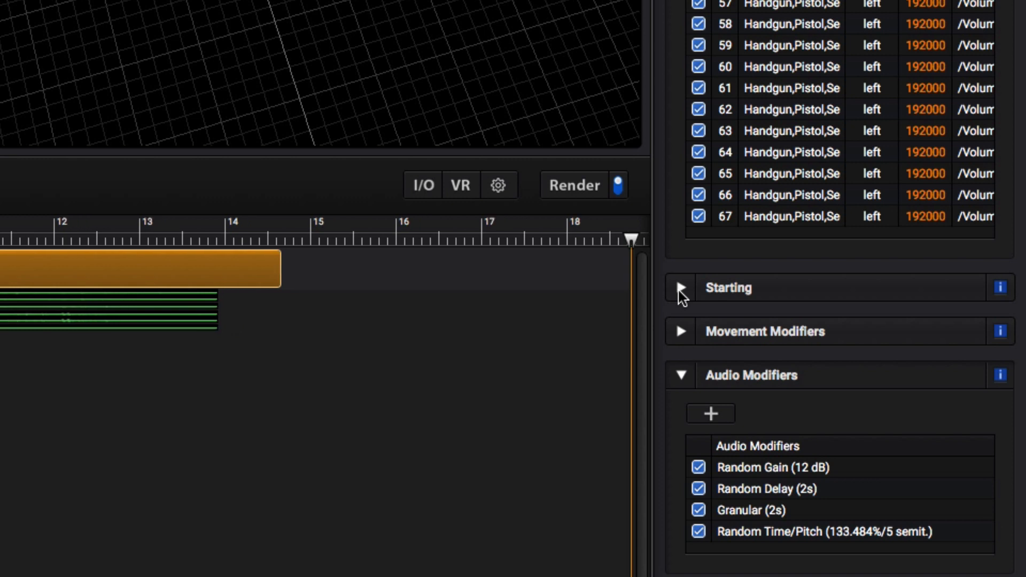
key("space")
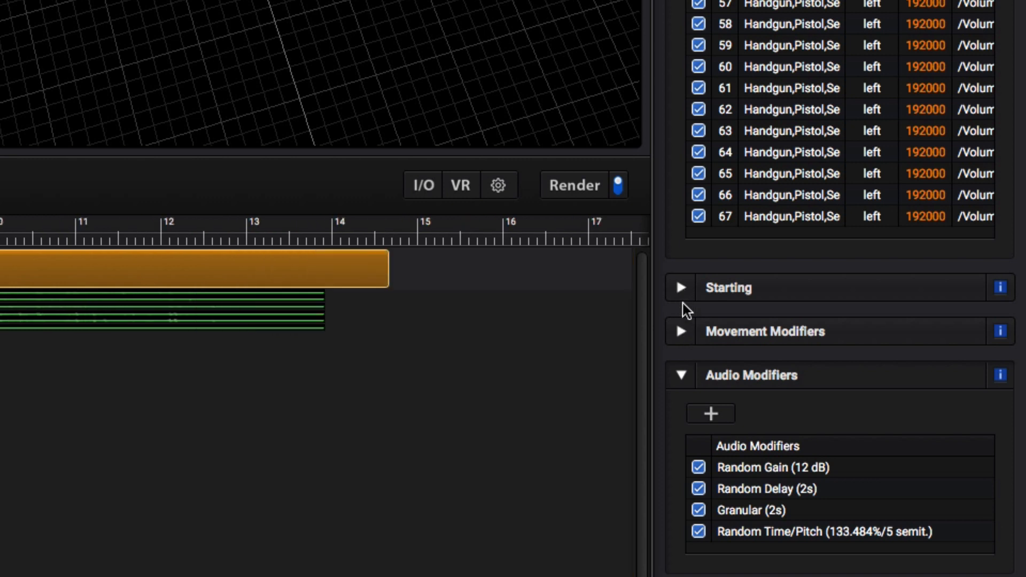
Inspect the Starting settings of Particle Emitter #1 and play the hand guns scene again
left_click(682, 289)
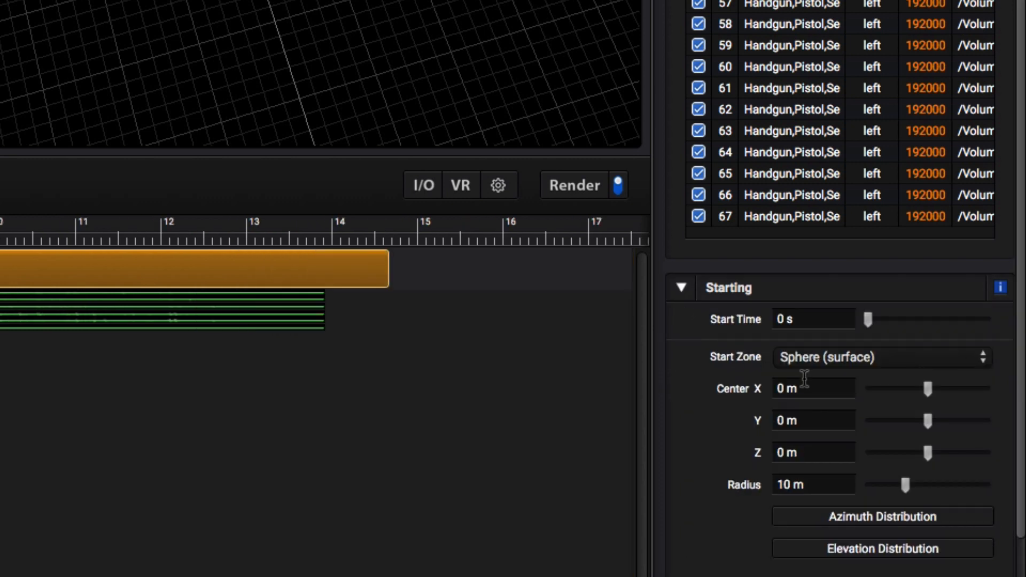
left_click(682, 289)
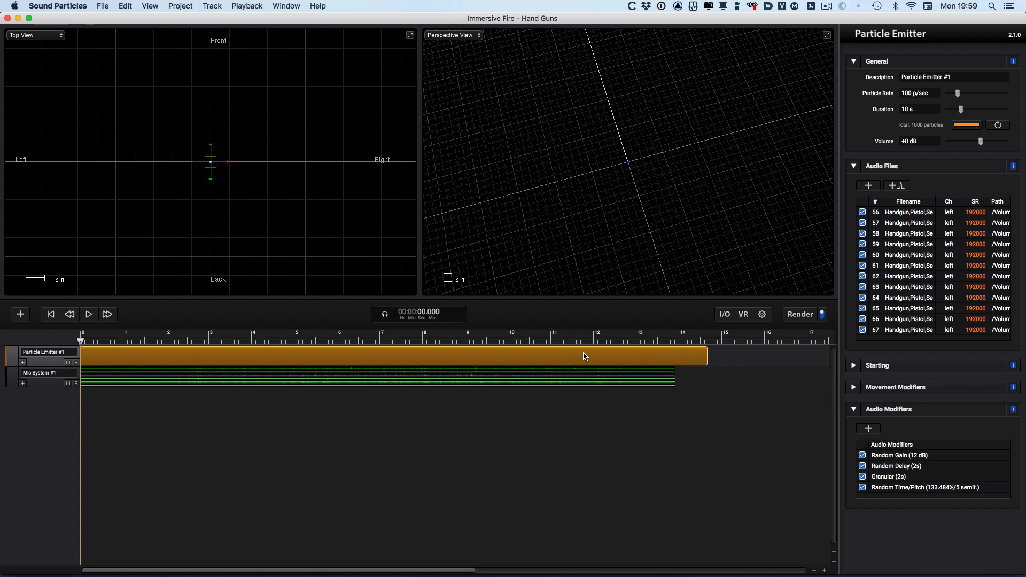
key("space")
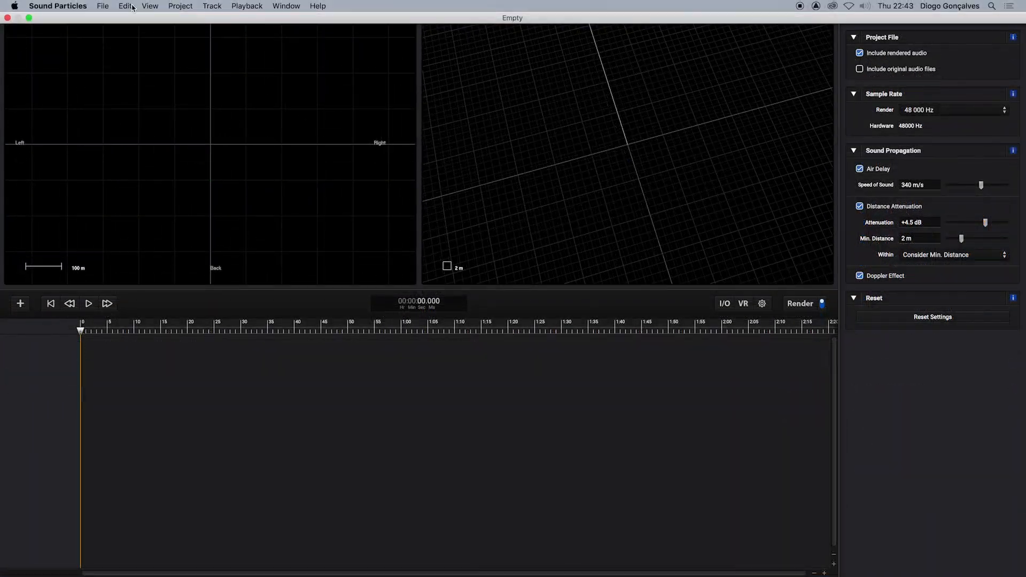
Import all CGI items from Flight_FBX2012_24FPS.fbx into the empty project with the FBX units in Millimeter
left_click(102, 6)
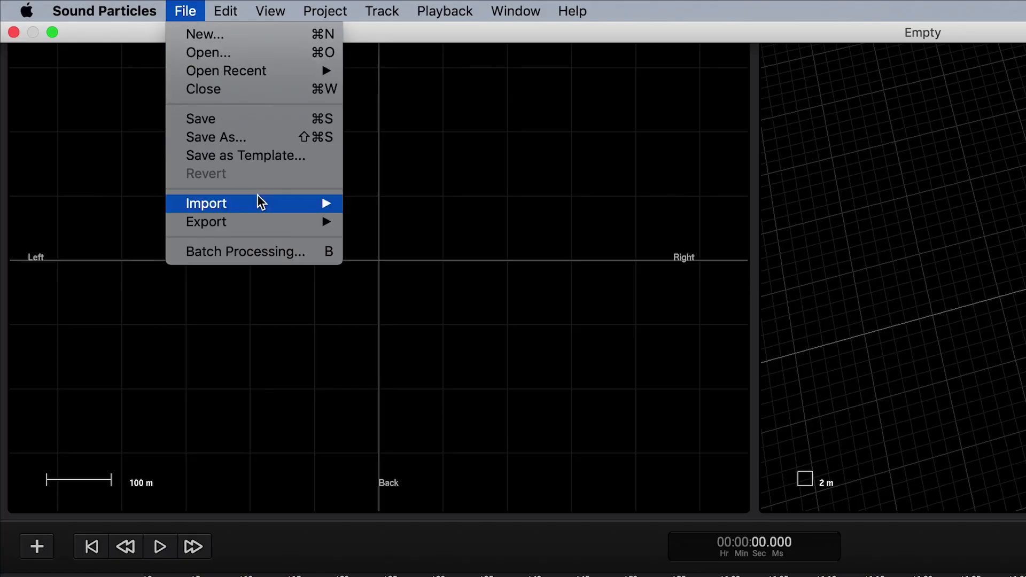
mouse_move(163, 114)
left_click(412, 240)
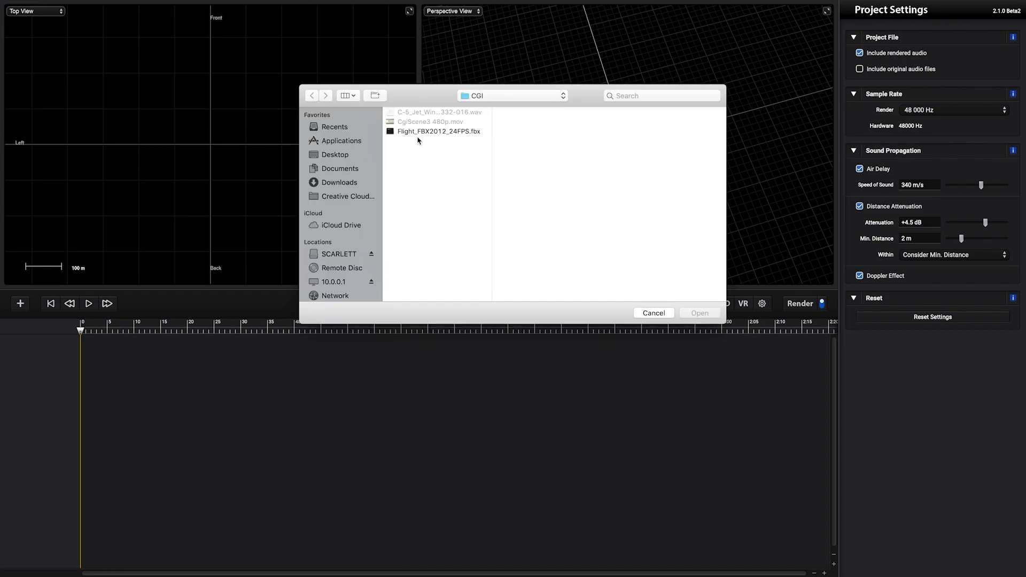
left_click(424, 134)
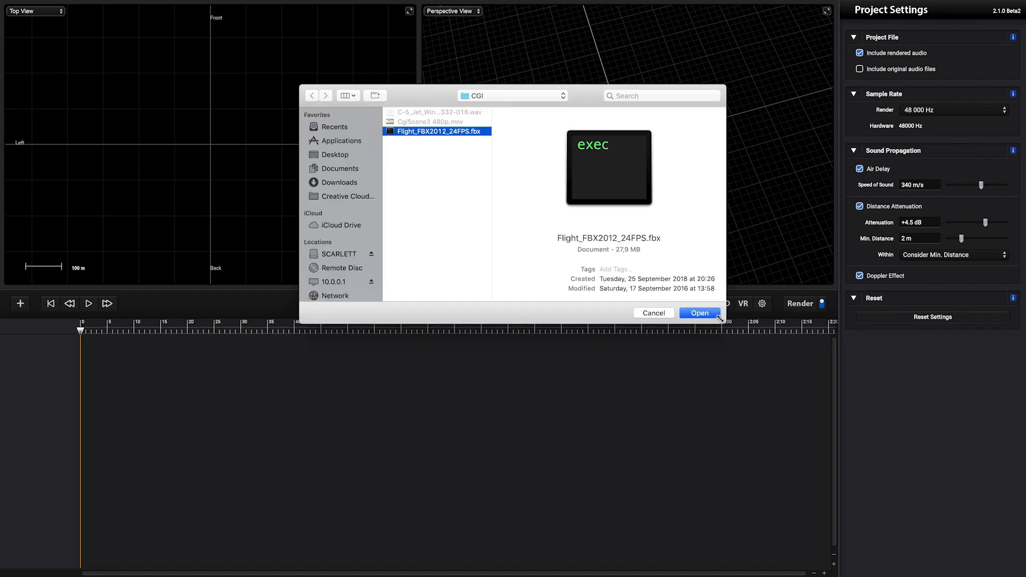
left_click(700, 313)
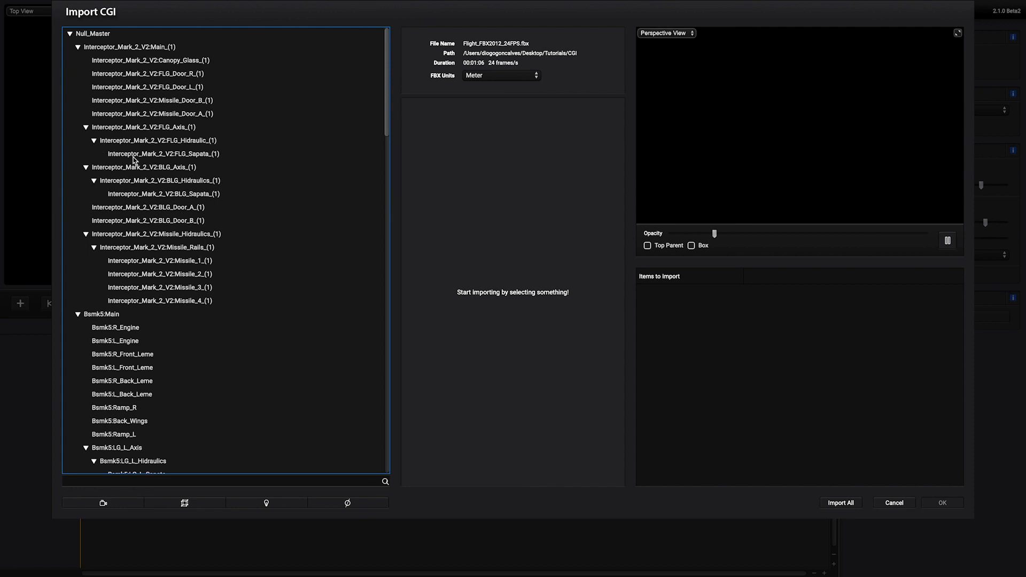
left_click(841, 503)
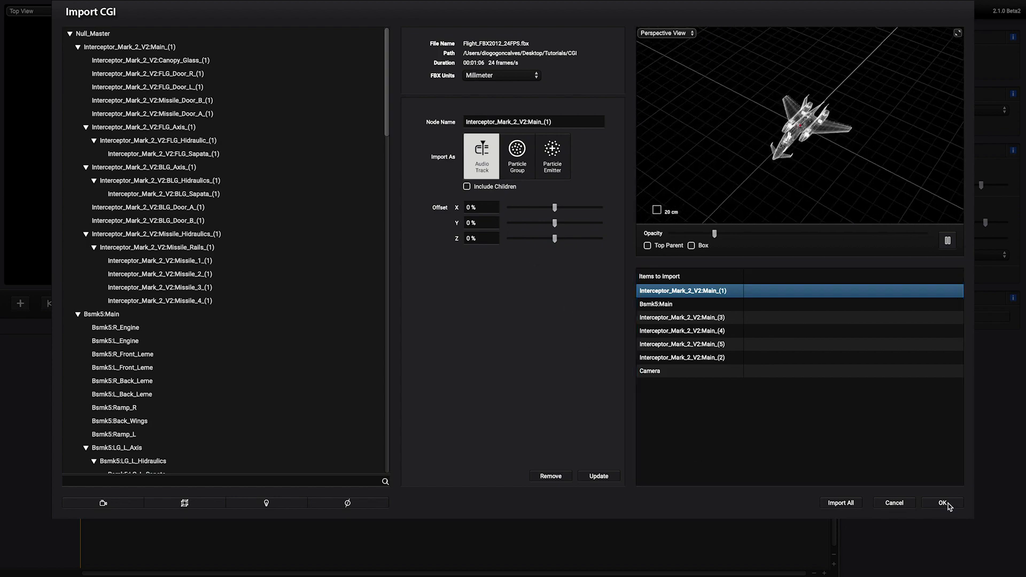
left_click(942, 504)
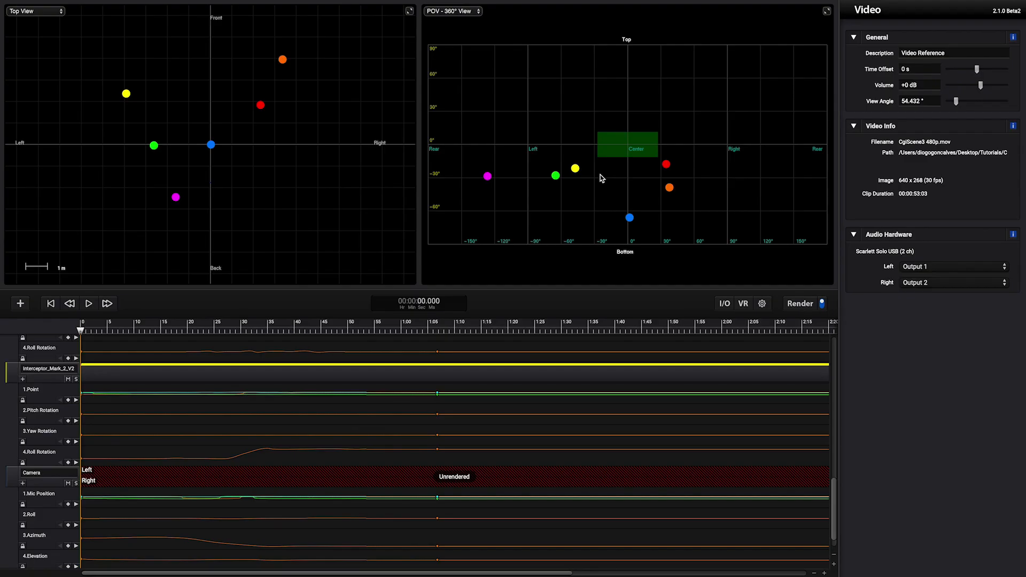
Play the imported flight scene with its video reference enlarged in the POV - 360° view
scroll(606, 183, "up", 5)
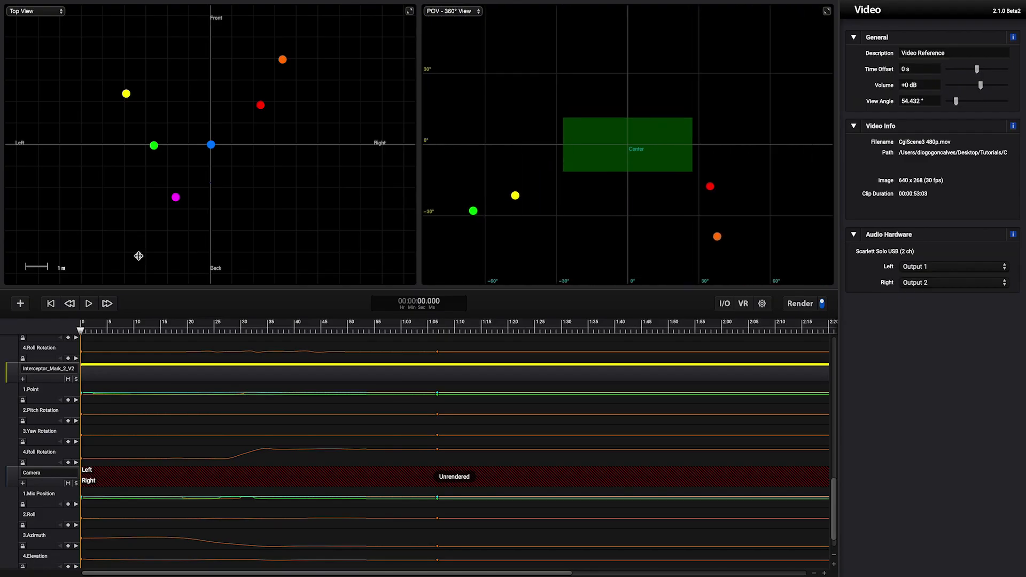
left_click(90, 303)
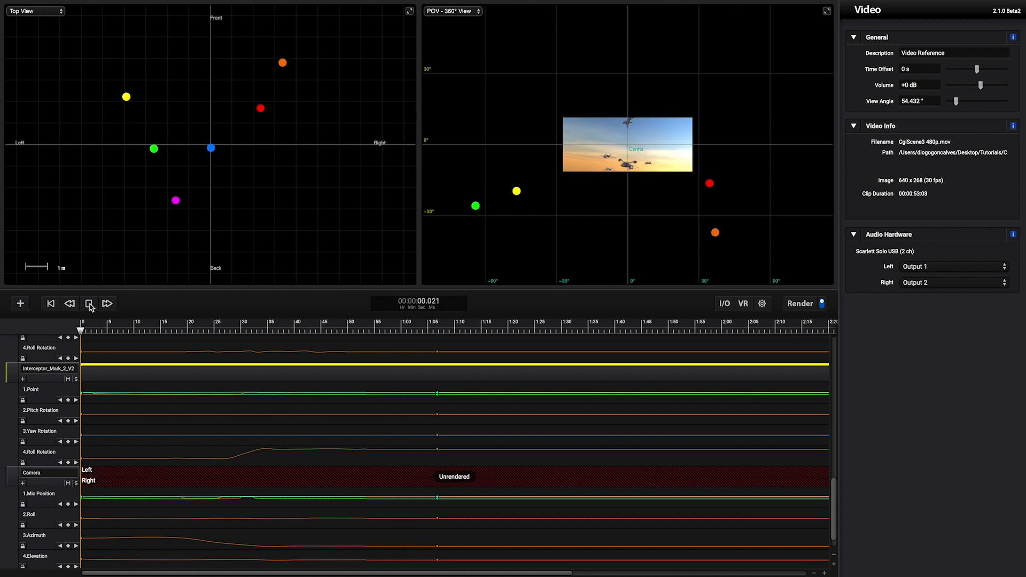